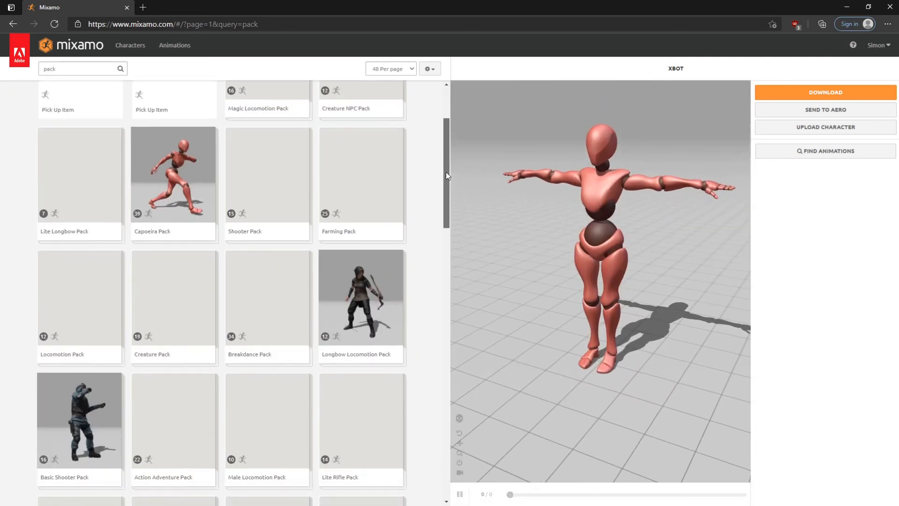
Download the Breakdance Pack for XBot as FBX Binary with T-pose, 60 frames per second and no keyframe reduction.
{"action": "left_click", "coordinate": [270, 298]}
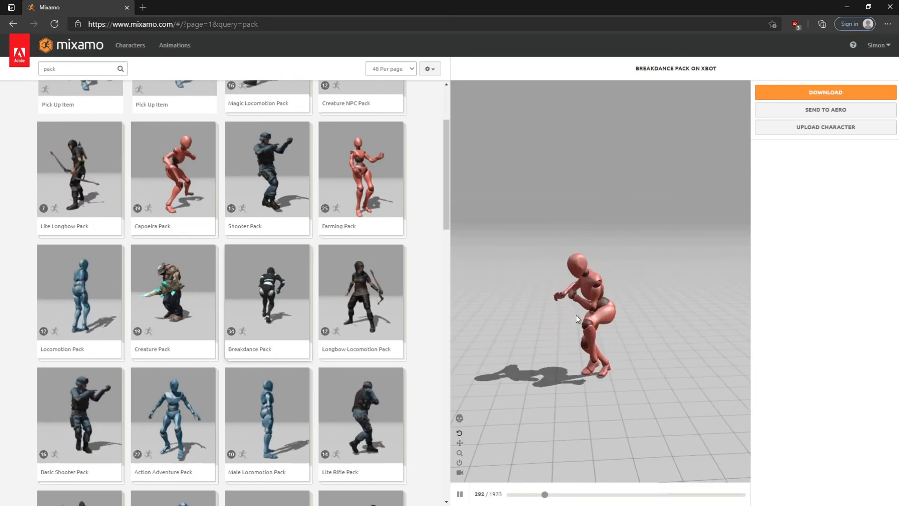
{"action": "left_click", "coordinate": [816, 92]}
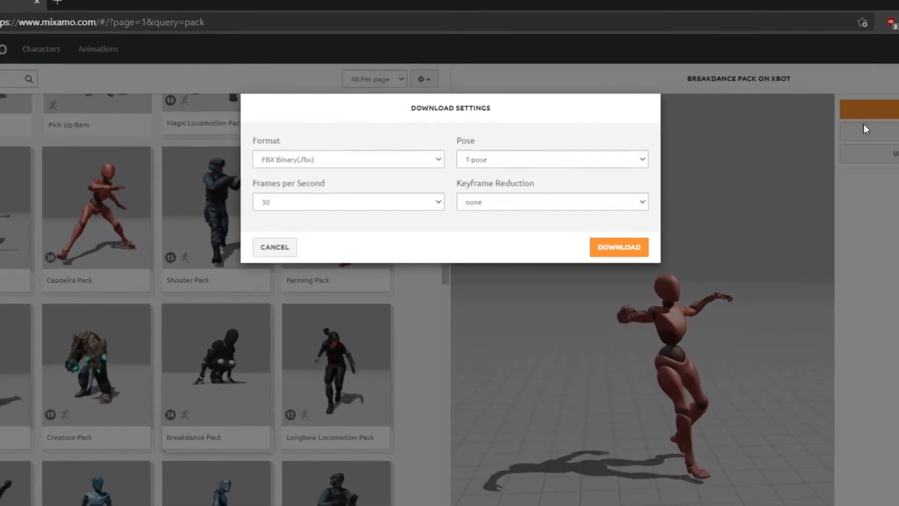
{"action": "left_click", "coordinate": [311, 187]}
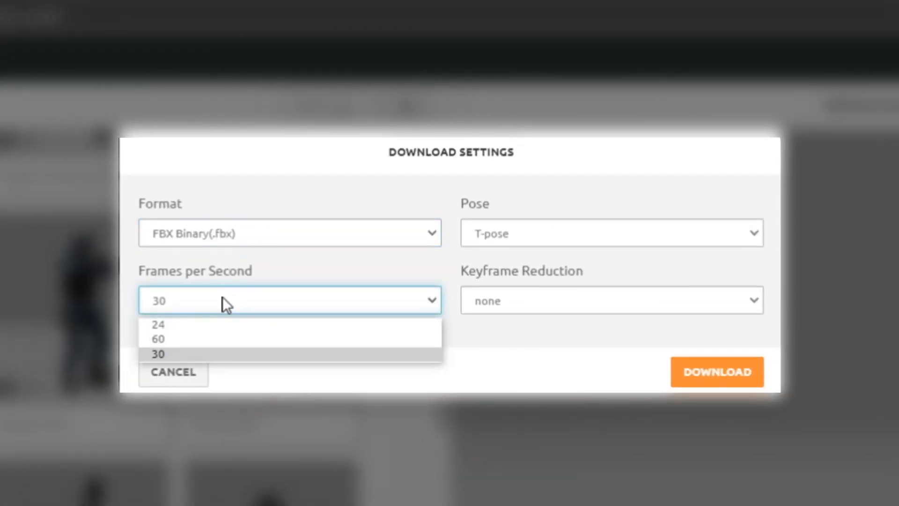
{"action": "left_click", "coordinate": [174, 340]}
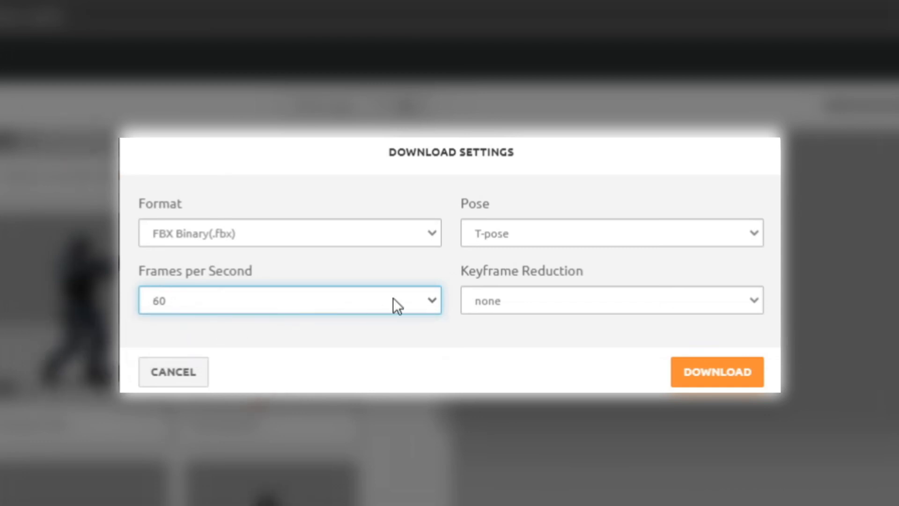
{"action": "left_click", "coordinate": [732, 372]}
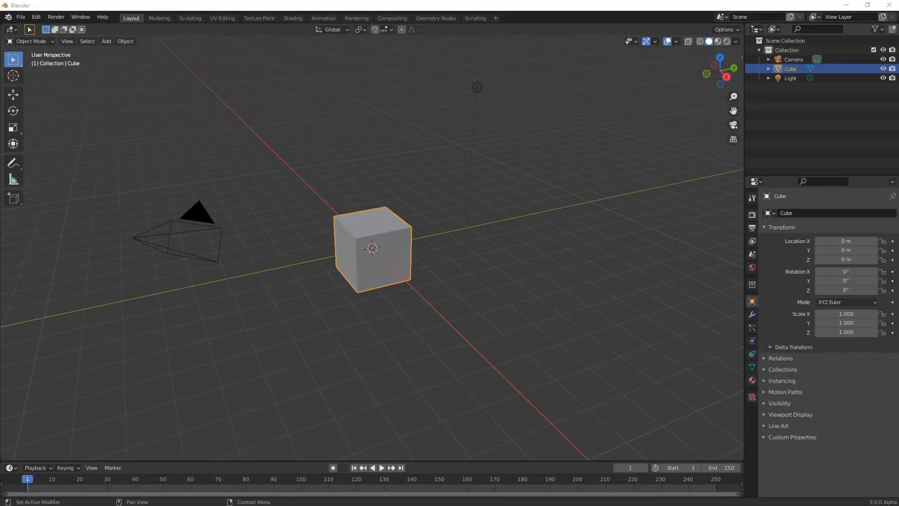
Switch to Blender and delete the default camera, cube and light from the scene.
{"action": "left_click", "coordinate": [457, 190]}
{"action": "key", "text": "a"}
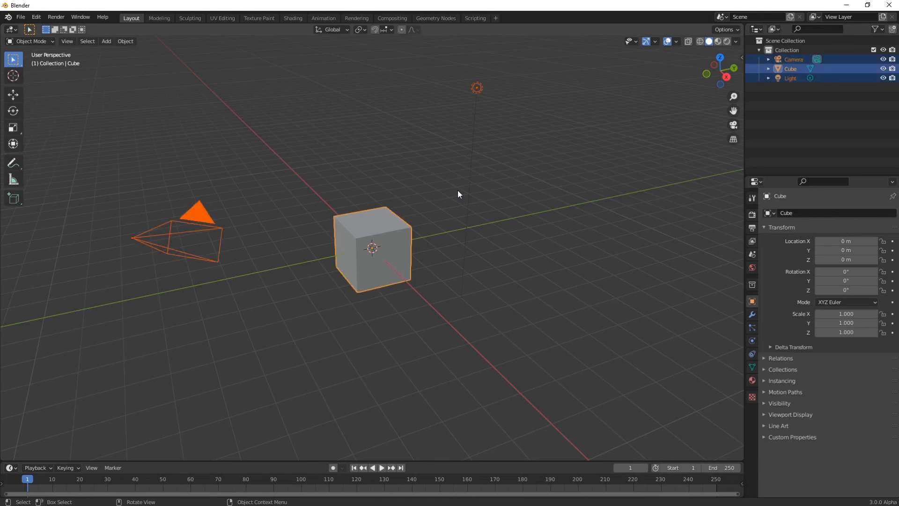
{"action": "key", "text": "x"}
{"action": "left_click", "coordinate": [457, 193]}
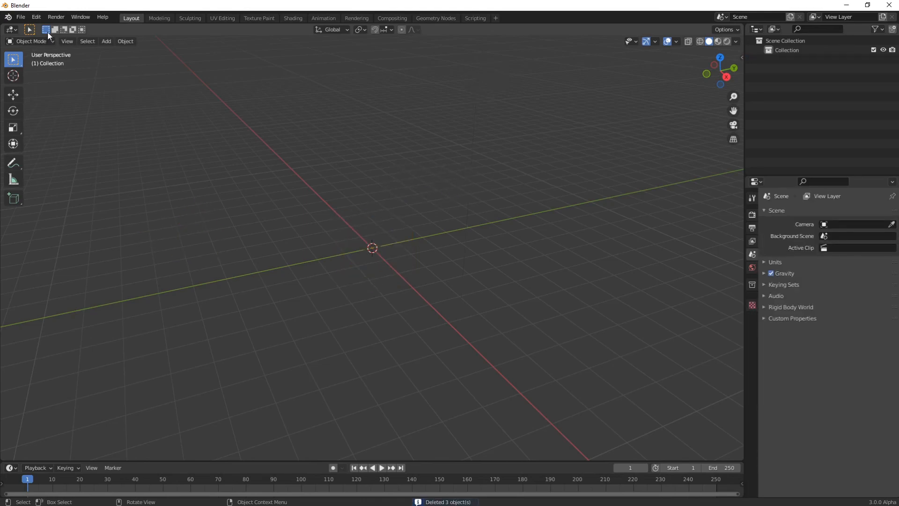
Import all FBX files from the XbotDancing folder with Automatic Bone Orientation enabled in the armature options.
{"action": "left_click", "coordinate": [20, 17]}
{"action": "mouse_move", "coordinate": [57, 144]}
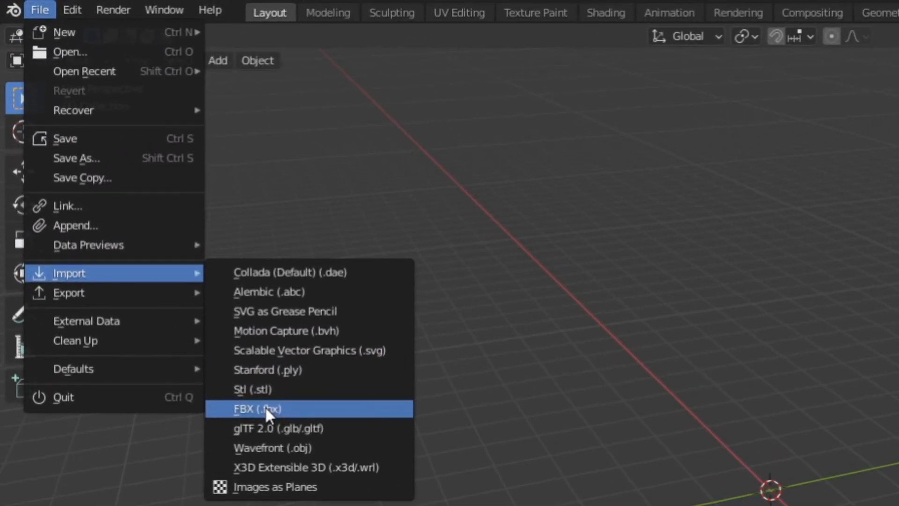
{"action": "left_click", "coordinate": [265, 408]}
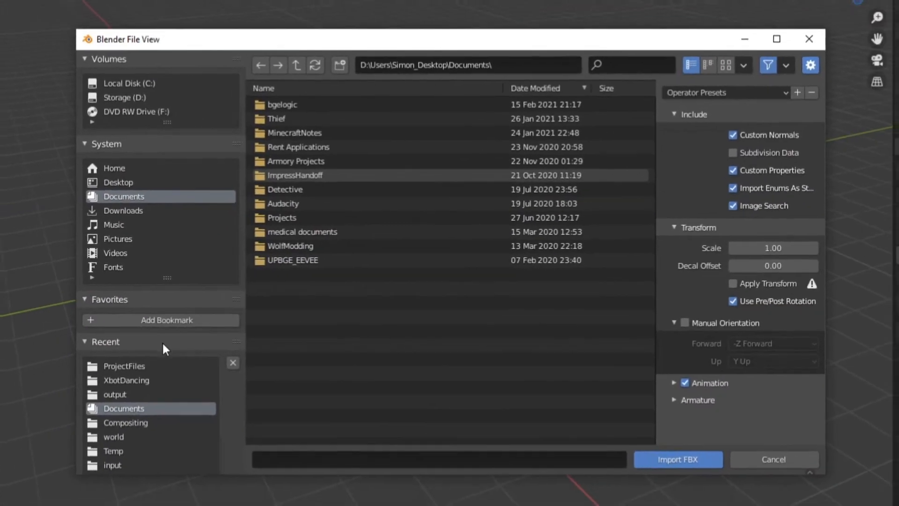
{"action": "left_click", "coordinate": [117, 383]}
{"action": "key", "text": "a"}
{"action": "left_click", "coordinate": [697, 405]}
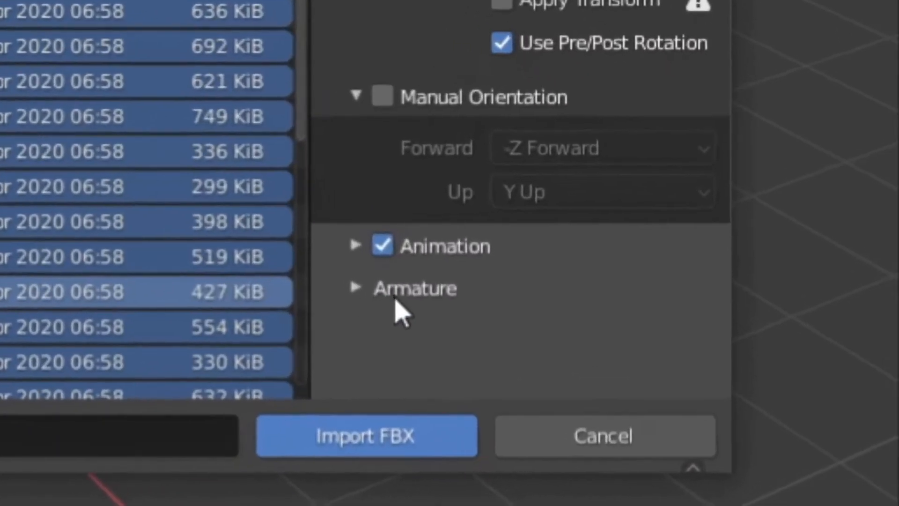
{"action": "left_click", "coordinate": [521, 282]}
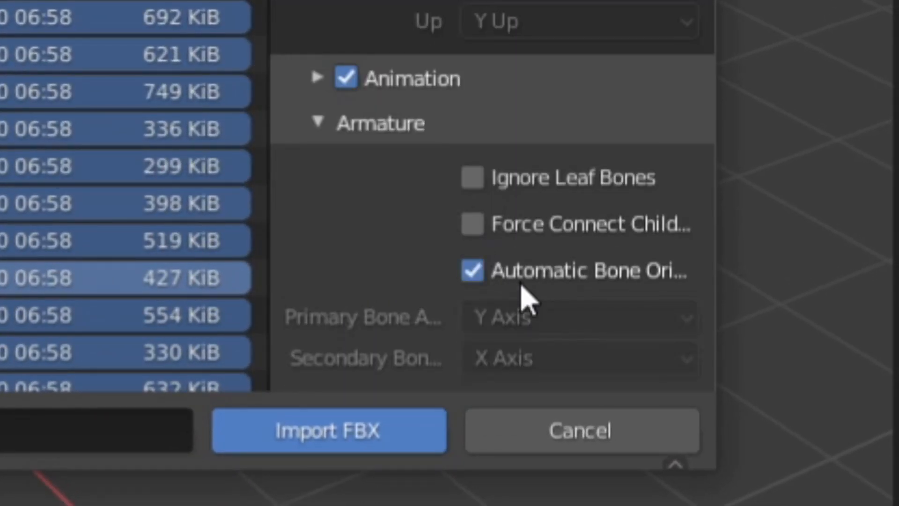
{"action": "left_click", "coordinate": [380, 443]}
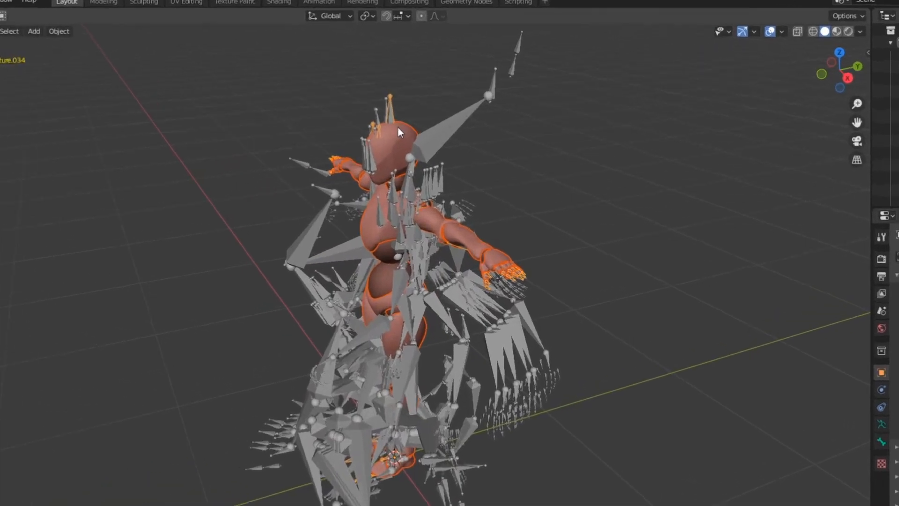
Move the selected T-pose character and its armature to a new collection named rig_mixamo and exclude the original Collection from the view layer.
{"action": "key", "text": "m"}
{"action": "left_click", "coordinate": [473, 195]}
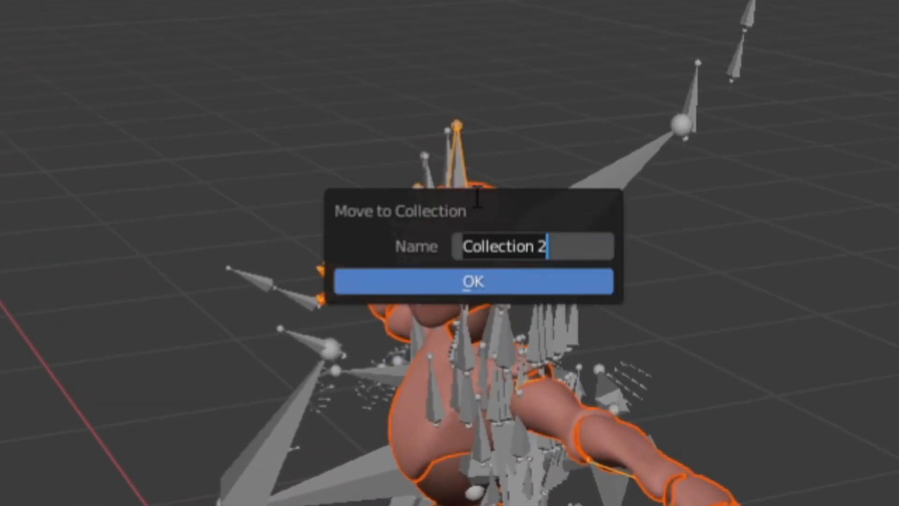
{"action": "type", "text": "rig_mixamo"}
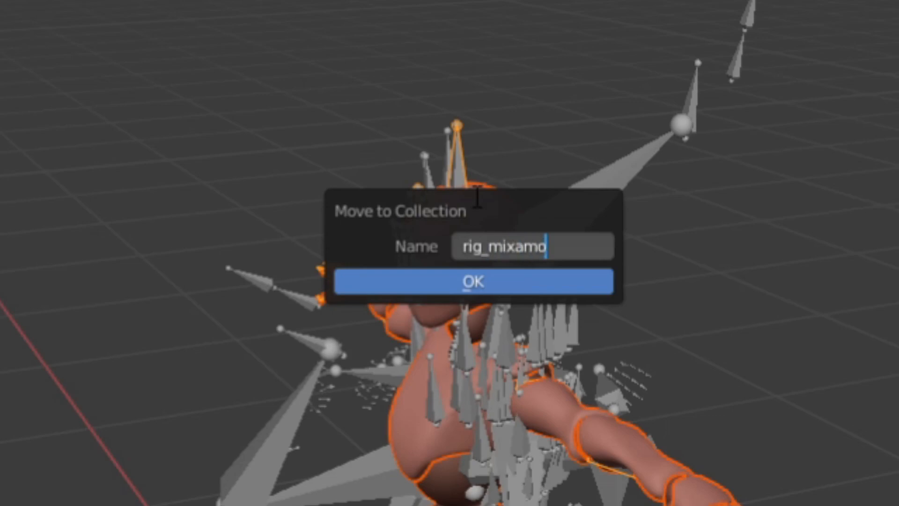
{"action": "key", "text": "Return"}
{"action": "left_click", "coordinate": [496, 280]}
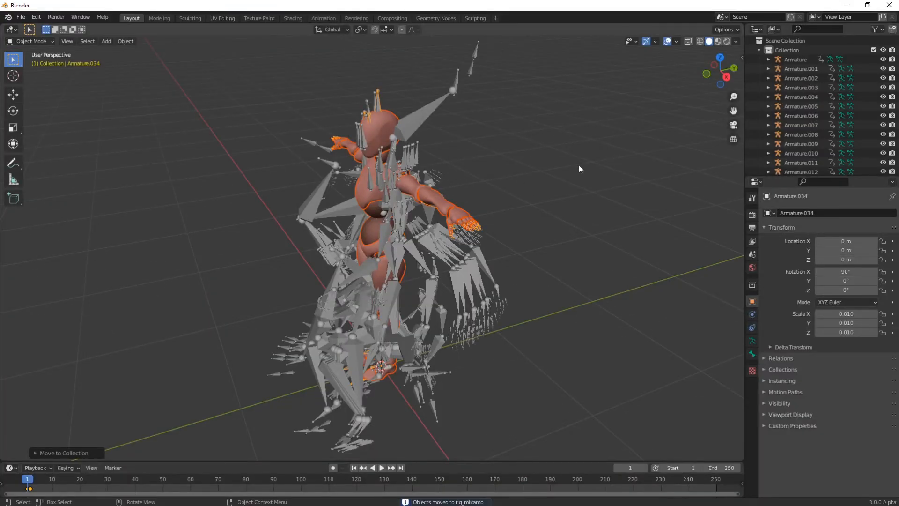
{"action": "left_click", "coordinate": [759, 51]}
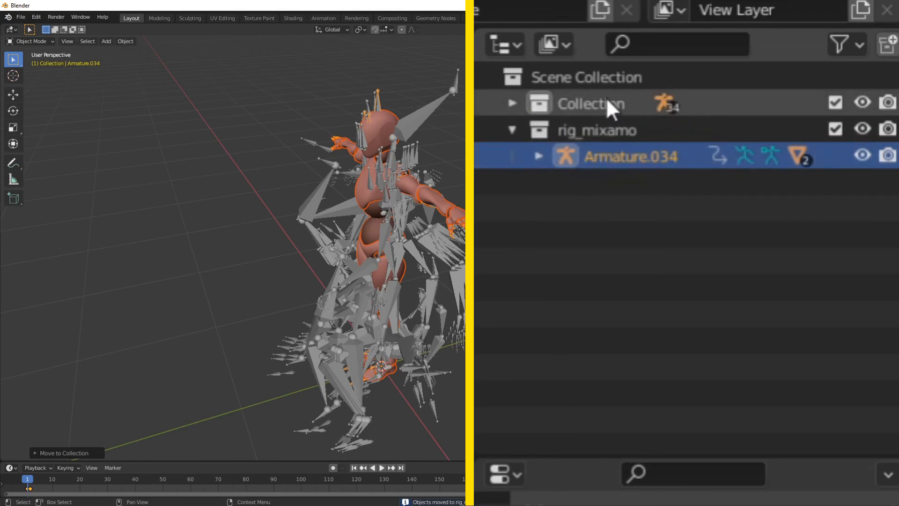
{"action": "left_click", "coordinate": [835, 102]}
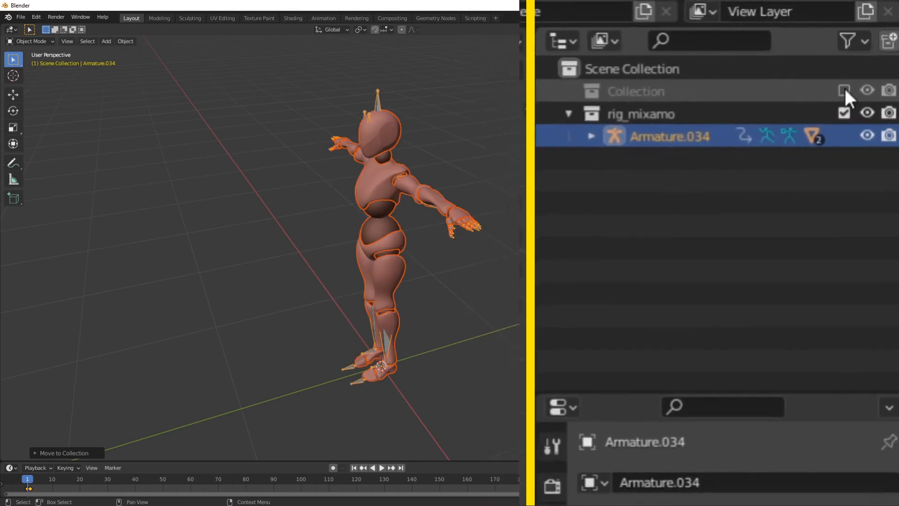
Set the T-pose character's armature to display In Front of the mesh in the viewport.
{"action": "left_click", "coordinate": [790, 61]}
{"action": "middle_click_drag", "start_coordinate": [332, 212], "coordinate": [584, 164]}
{"action": "left_click", "coordinate": [800, 69]}
{"action": "left_click", "coordinate": [752, 340]}
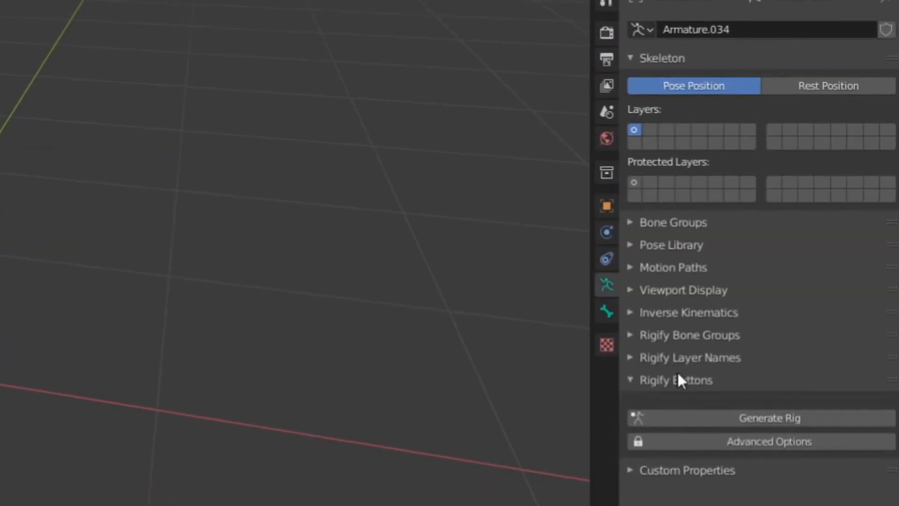
{"action": "left_click", "coordinate": [630, 290]}
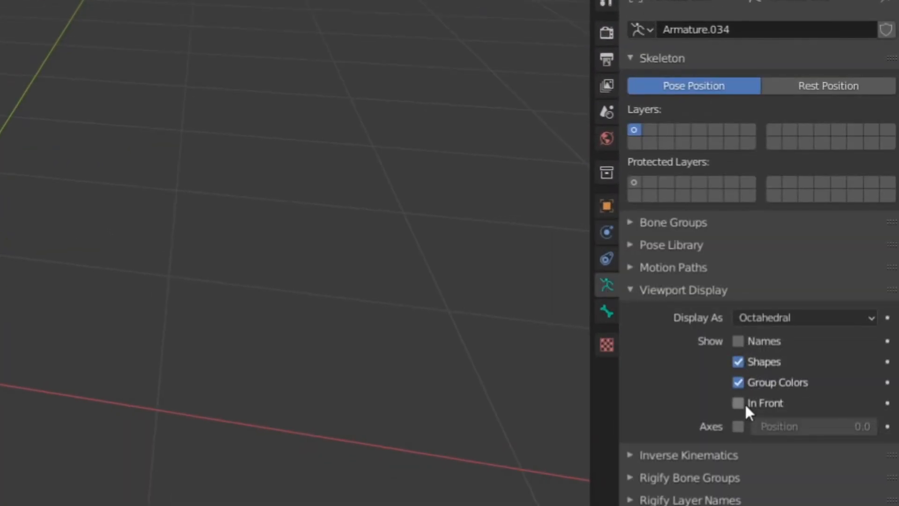
{"action": "left_click", "coordinate": [744, 403]}
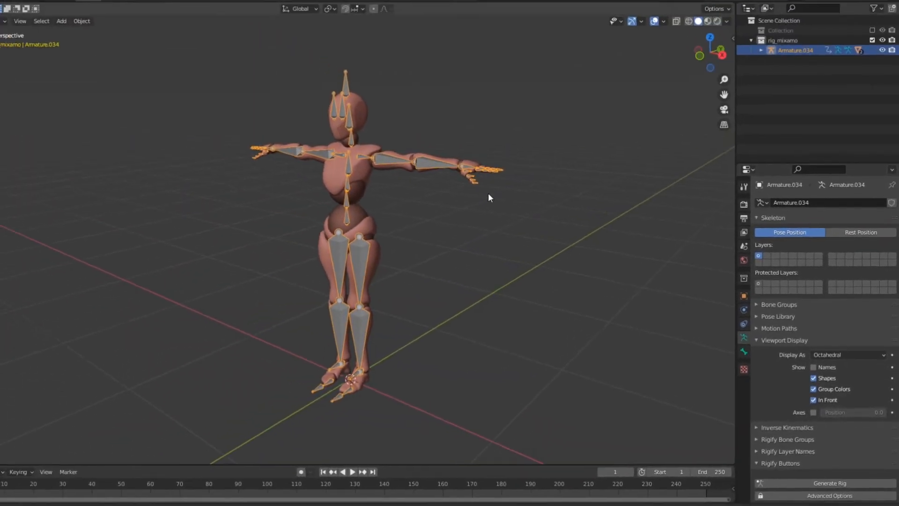
Clear the location of all the armature's bones in Pose Mode and return to Object Mode.
{"action": "mouse_move", "coordinate": [519, 203]}
{"action": "middle_mouse_down"}
{"action": "mouse_move", "coordinate": [571, 205]}
{"action": "mouse_move", "coordinate": [511, 198]}
{"action": "middle_mouse_up"}
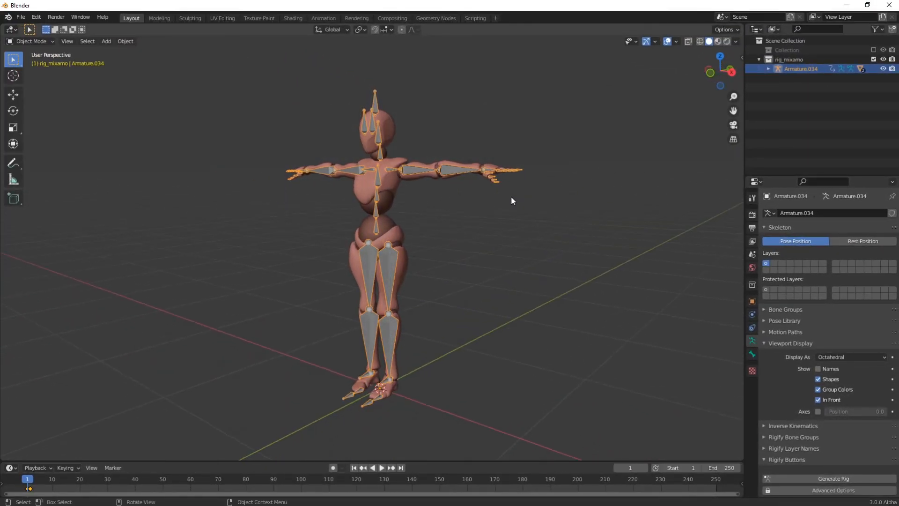
{"action": "left_click", "coordinate": [37, 41]}
{"action": "left_click", "coordinate": [25, 73]}
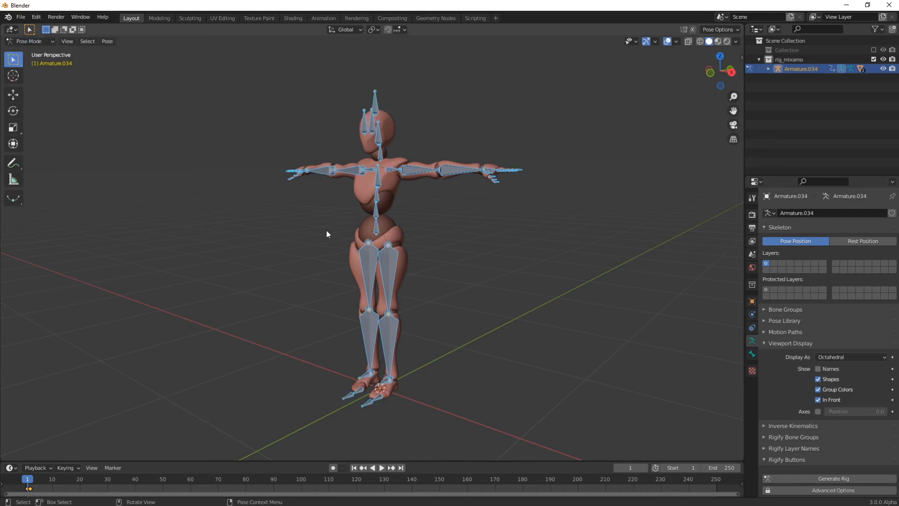
{"action": "key", "text": "alt+g"}
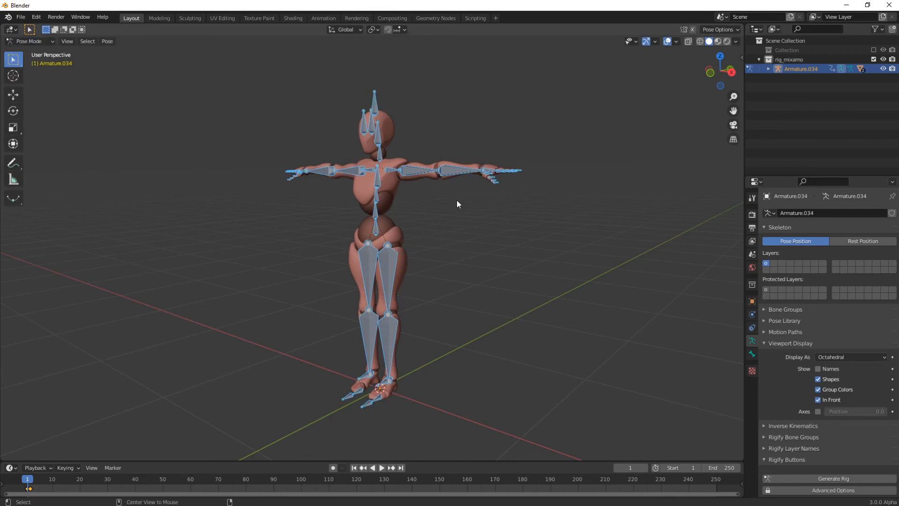
{"action": "left_click", "coordinate": [21, 41]}
{"action": "left_click", "coordinate": [29, 52]}
Delete the T-pose armature's keyframes from the timeline.
{"action": "middle_click_drag", "start_coordinate": [422, 265], "coordinate": [494, 273]}
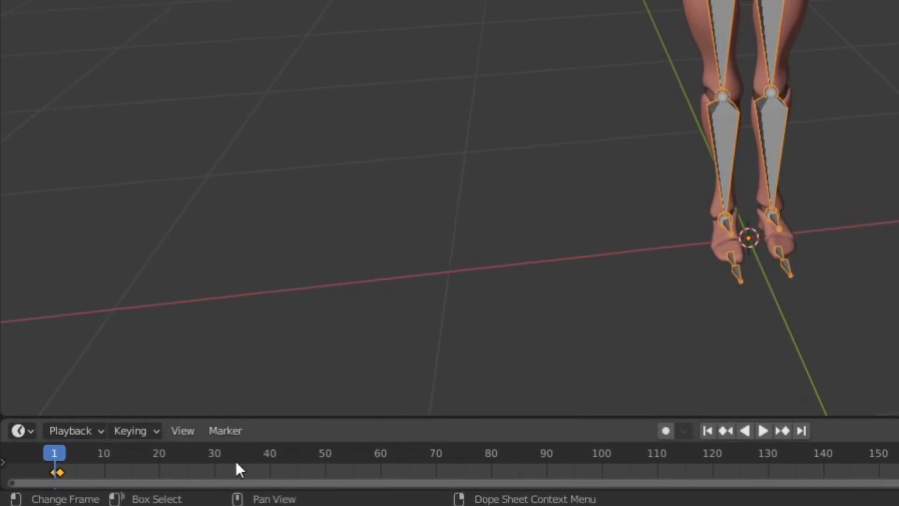
{"action": "key", "text": "x"}
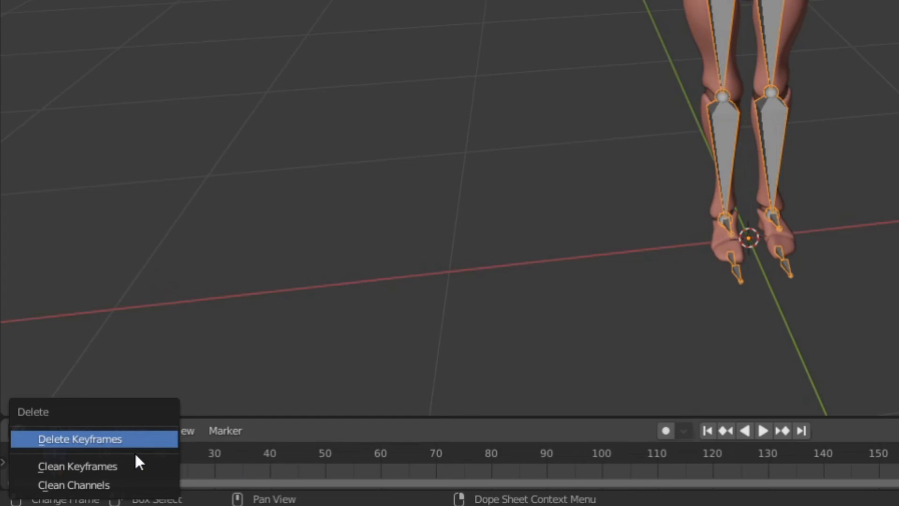
{"action": "left_click", "coordinate": [134, 449]}
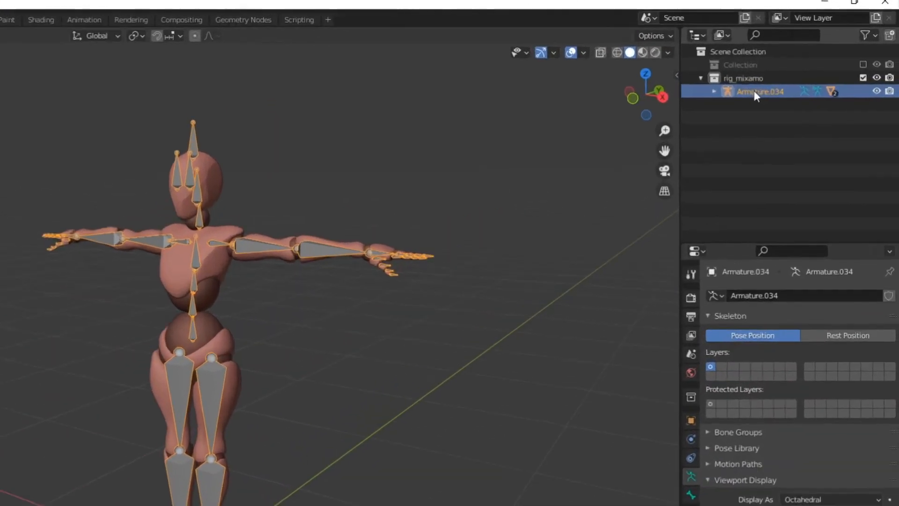
Rename the T-pose armature object to rig_mixamo.
{"action": "double_click", "coordinate": [753, 90]}
{"action": "type", "text": "rig"}
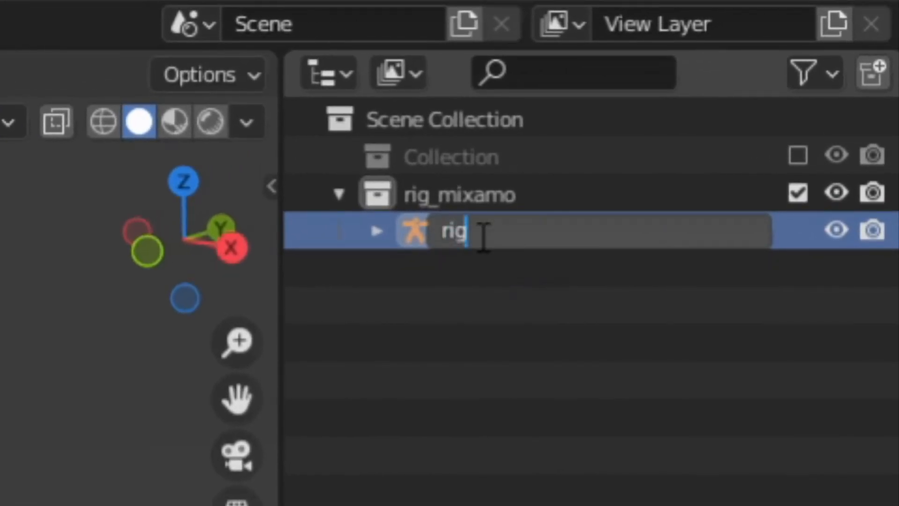
{"action": "type", "text": "_mixam"}
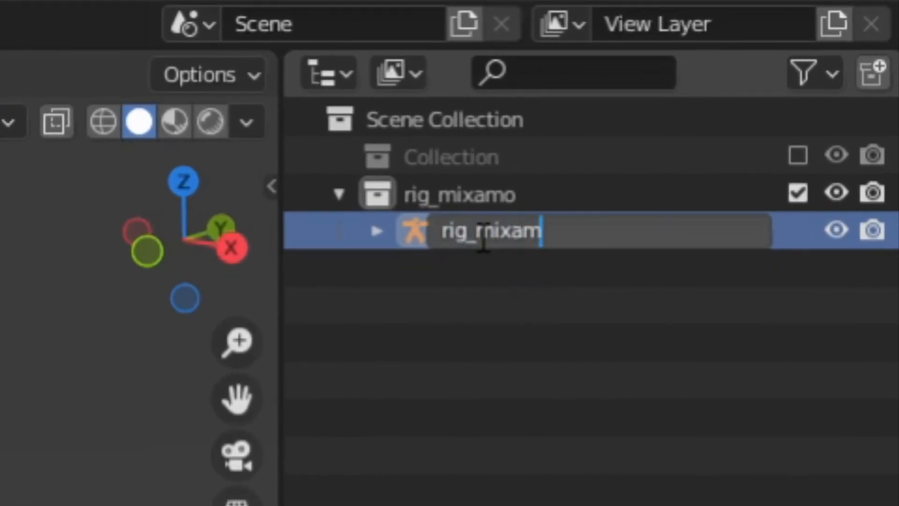
{"action": "type", "text": "o"}
{"action": "key", "text": "Return"}
{"action": "left_click", "coordinate": [485, 267]}
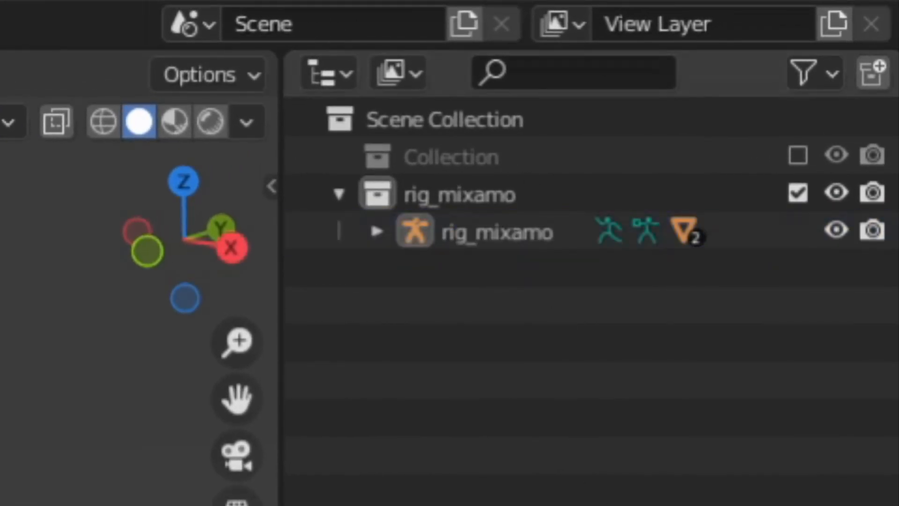
Create a new collection named mixamo and nest the rig_mixamo collection inside it.
{"action": "left_click", "coordinate": [873, 73]}
{"action": "double_click", "coordinate": [453, 278]}
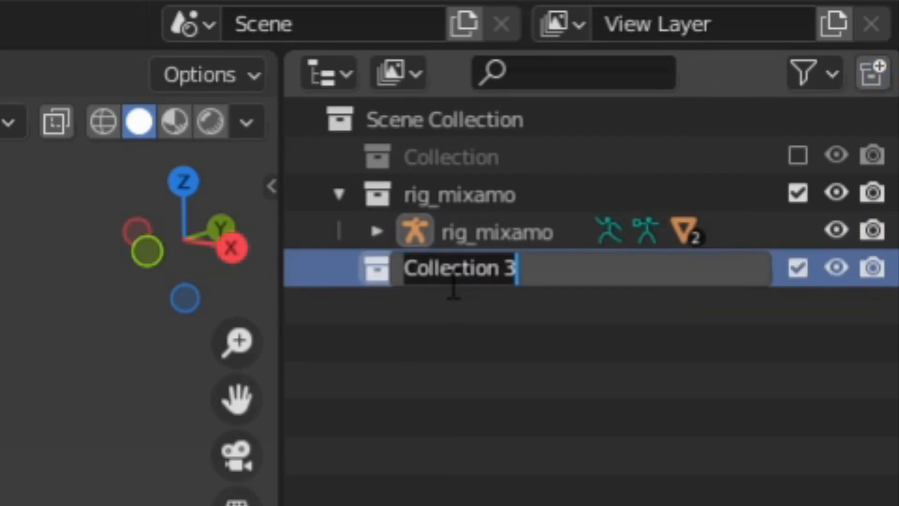
{"action": "type", "text": "mixamo"}
{"action": "key", "text": "Return"}
{"action": "left_click_drag", "start_coordinate": [481, 199], "coordinate": [437, 277]}
{"action": "left_click", "coordinate": [459, 200]}
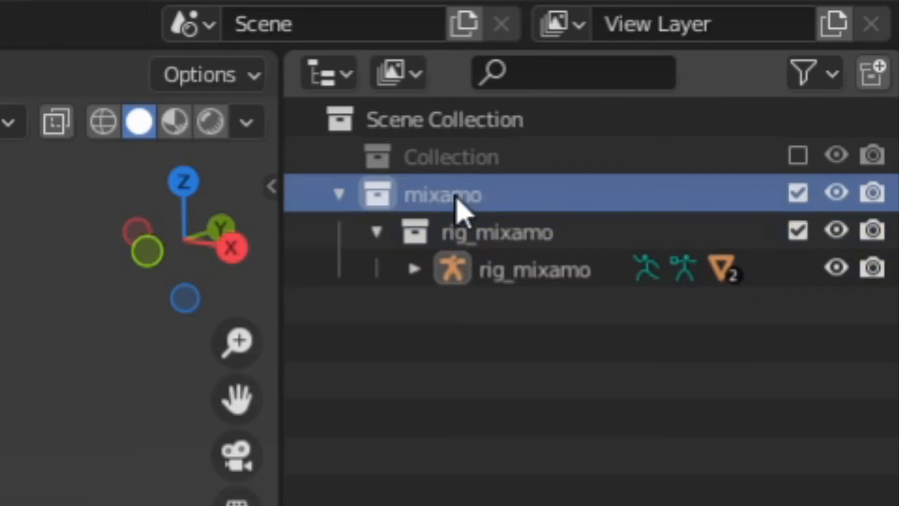
Move the excluded Collection into the mixamo collection and rename it actions_mixamo.
{"action": "left_click", "coordinate": [443, 161]}
{"action": "left_click_drag", "start_coordinate": [443, 162], "coordinate": [437, 201]}
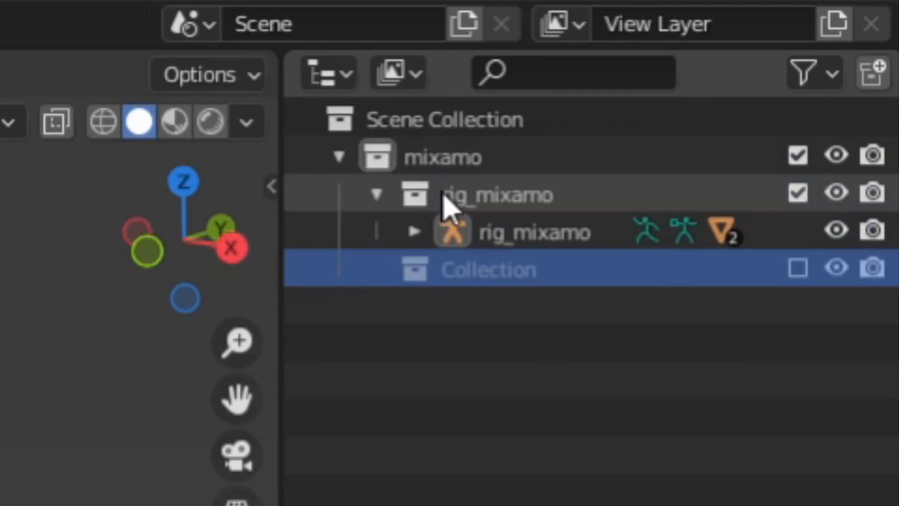
{"action": "double_click", "coordinate": [469, 268]}
{"action": "type", "text": "a"}
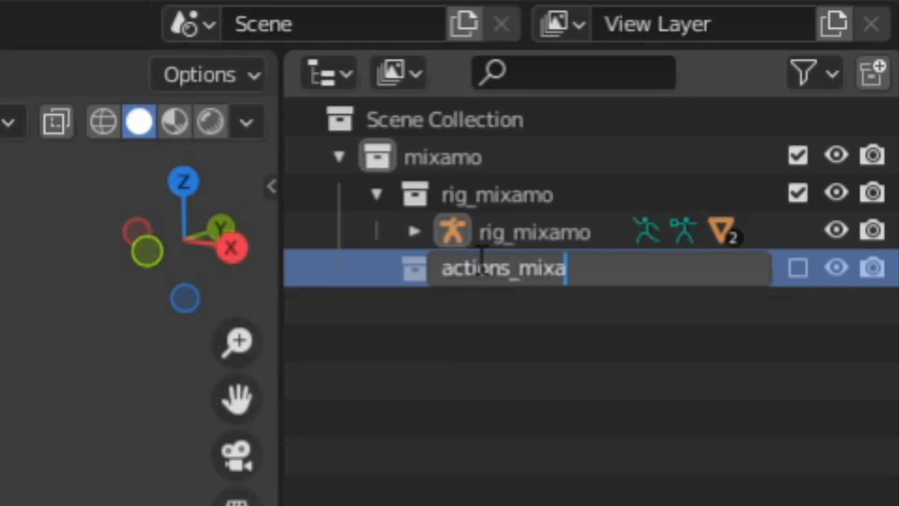
{"action": "key", "text": "Return"}
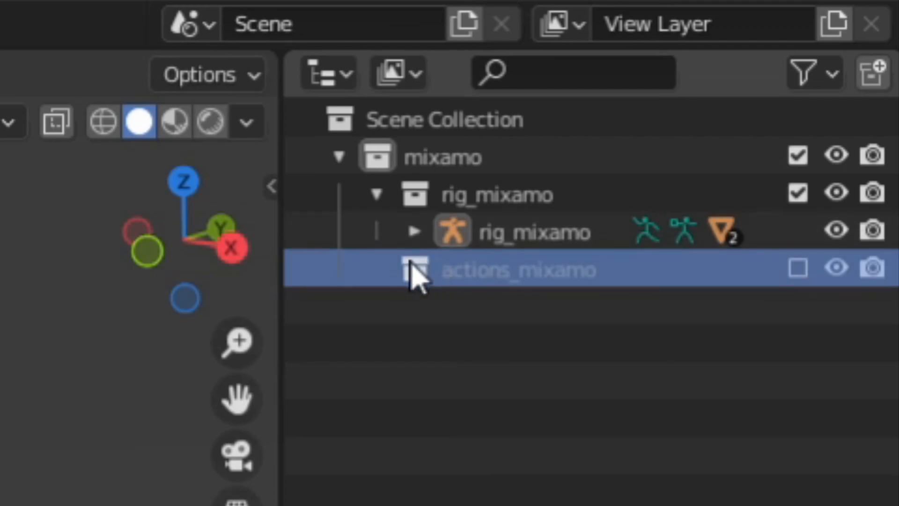
{"action": "left_click", "coordinate": [672, 408]}
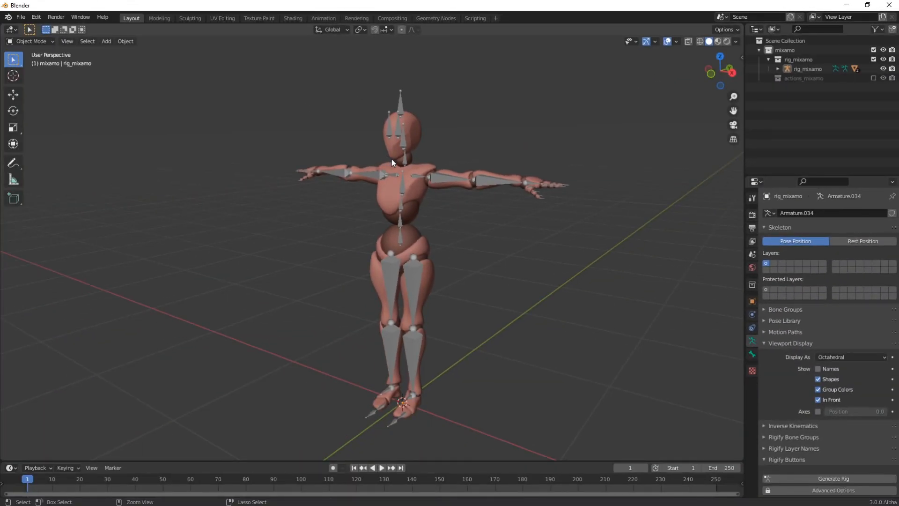
Save the project as MixamoRigifyLibrary_R14_v01.blend in the ProjectFiles folder.
{"action": "key", "text": "ctrl+s"}
{"action": "left_click", "coordinate": [432, 154]}
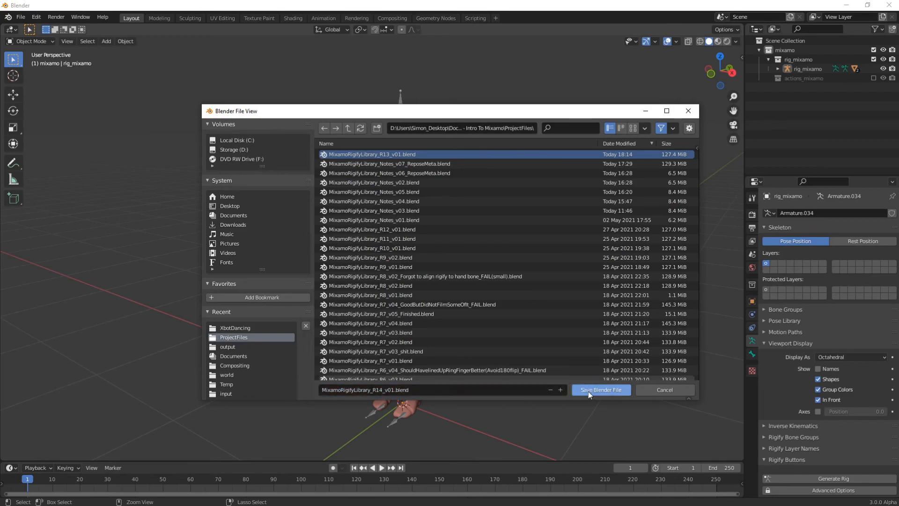
{"action": "left_click", "coordinate": [601, 389]}
Look up the Rigify add-on in the preferences by filtering for "rigi" and check that it is enabled.
{"action": "left_click", "coordinate": [36, 17]}
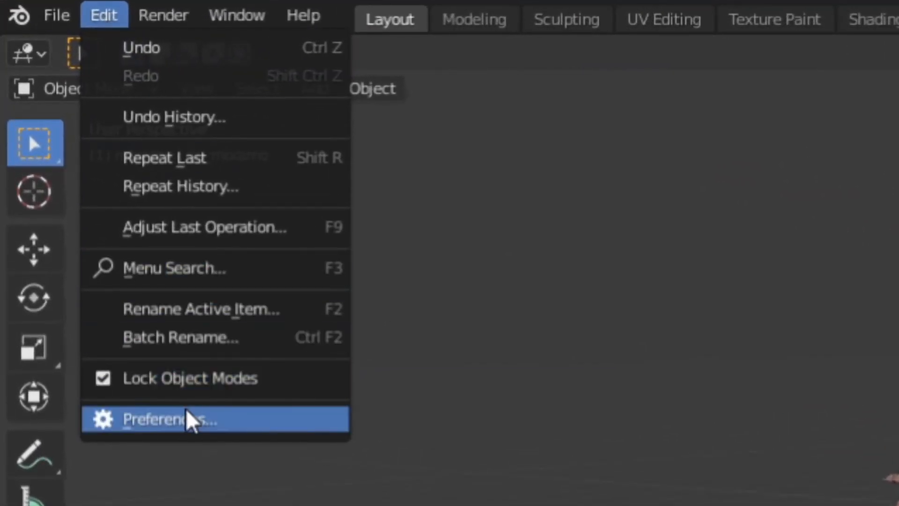
{"action": "left_click", "coordinate": [187, 411]}
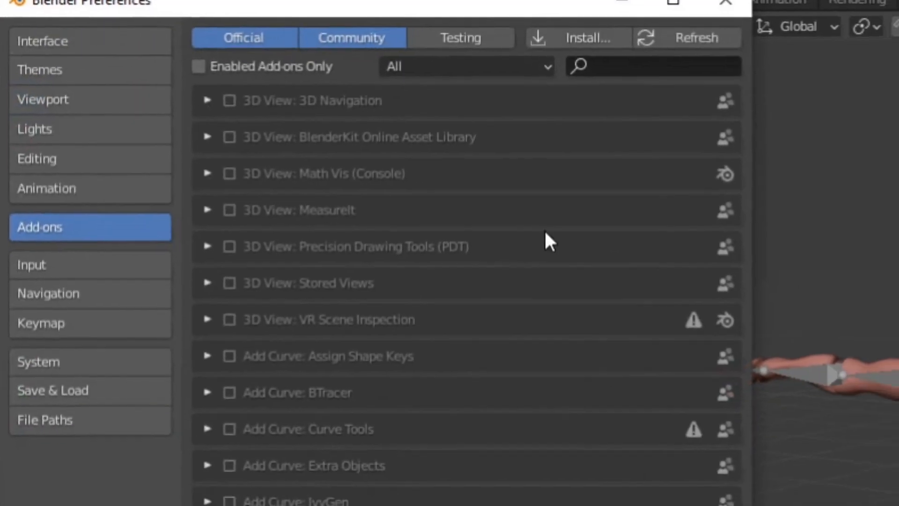
{"action": "left_click", "coordinate": [622, 66]}
{"action": "type", "text": "rigi"}
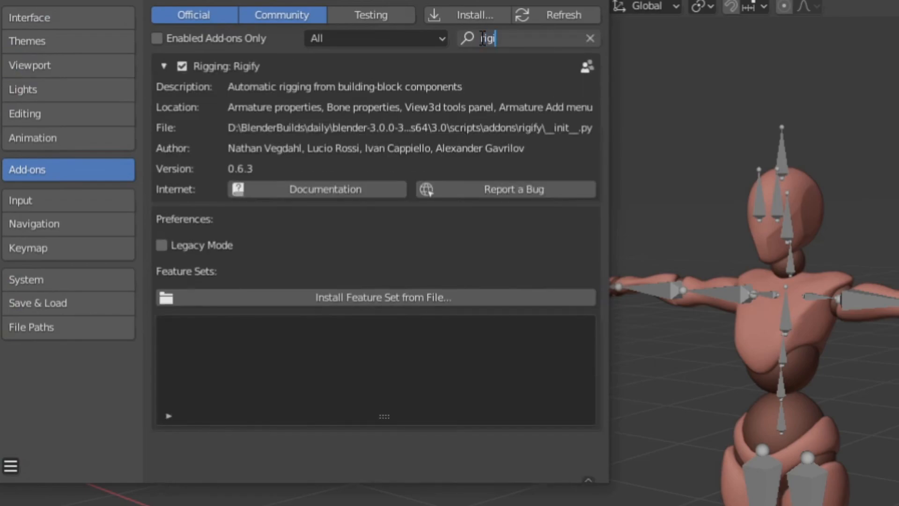
{"action": "key", "text": "Return"}
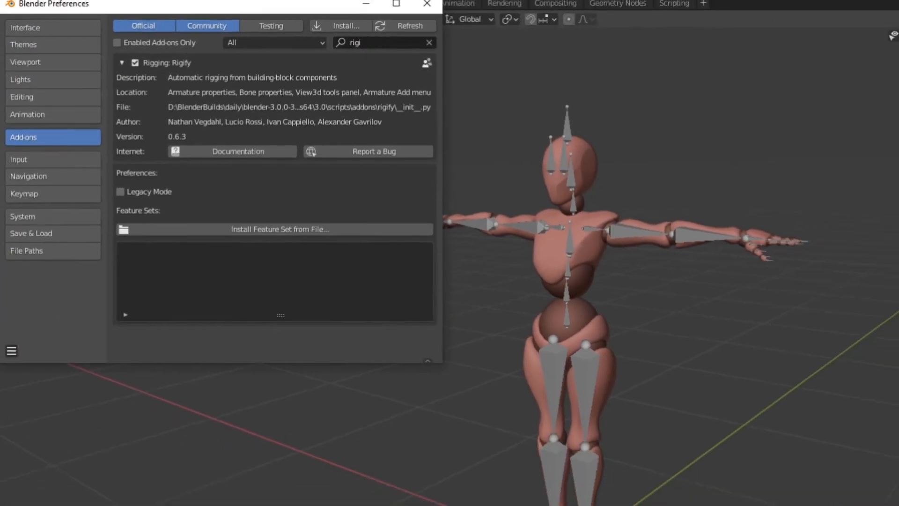
{"action": "left_click", "coordinate": [431, 4]}
Add a human meta-rig armature to the scene and set it to display in front of the character mesh.
{"action": "left_click", "coordinate": [115, 40]}
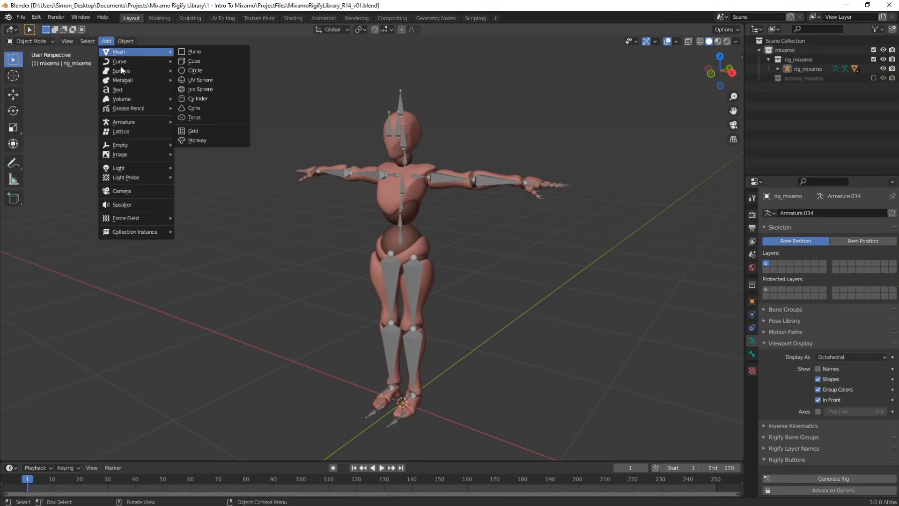
{"action": "mouse_move", "coordinate": [140, 123]}
{"action": "left_click", "coordinate": [221, 132]}
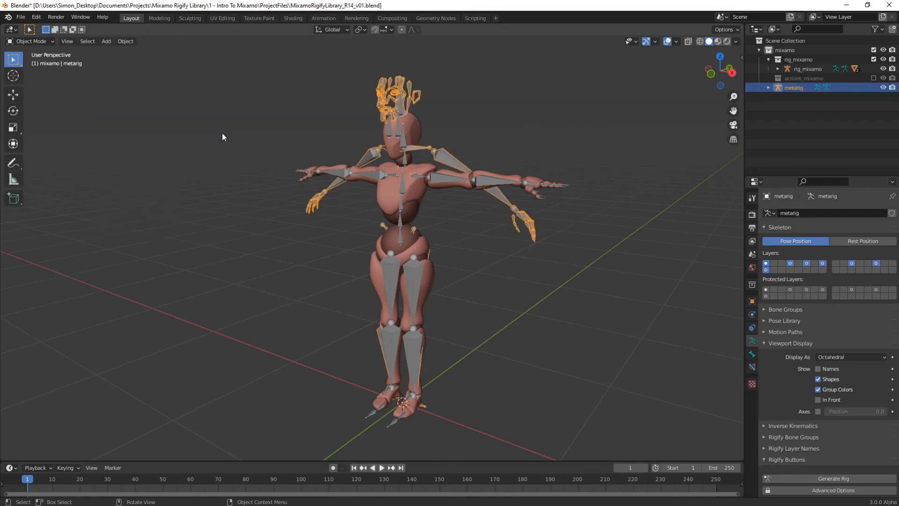
{"action": "left_click", "coordinate": [818, 400]}
In Edit Mode on the metarig, snap the 3D cursor to the world origin and set the transform pivot point to 3D Cursor.
{"action": "key", "text": "Tab"}
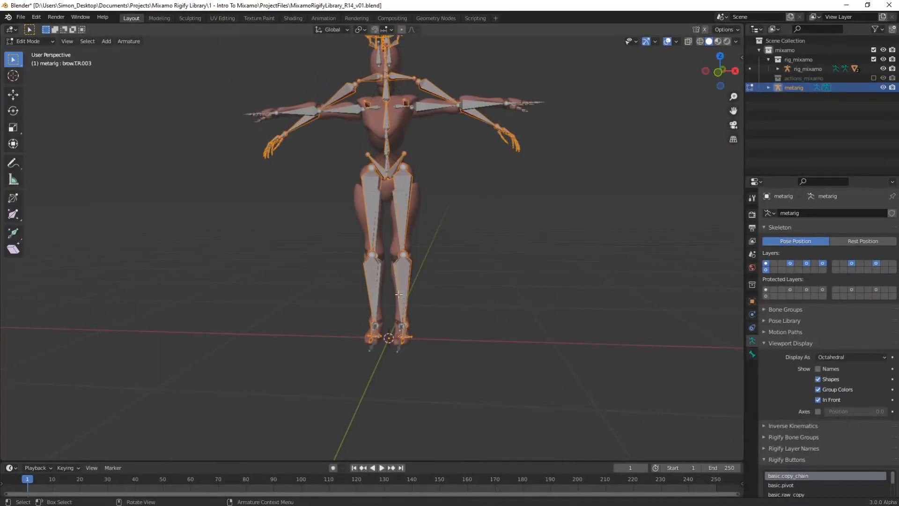
{"action": "key", "text": "shift+s"}
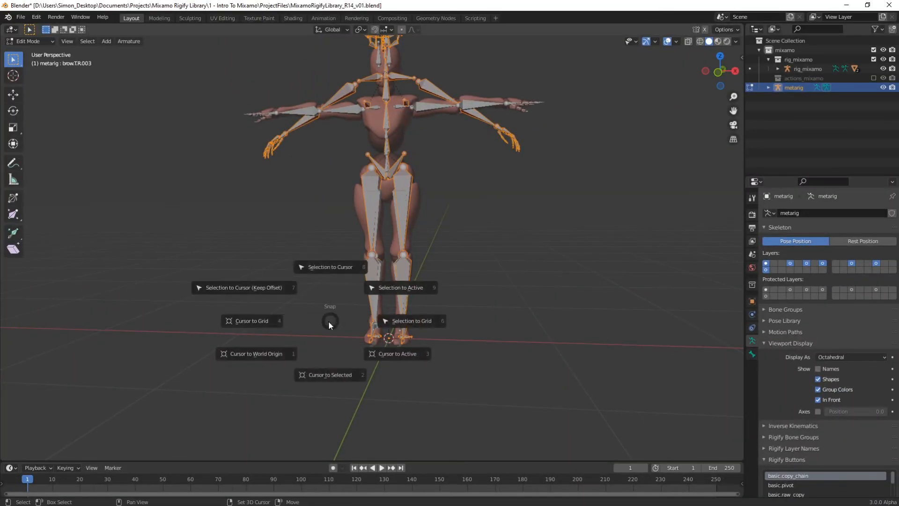
{"action": "left_click", "coordinate": [281, 357]}
{"action": "middle_click_drag", "start_coordinate": [279, 357], "coordinate": [443, 281]}
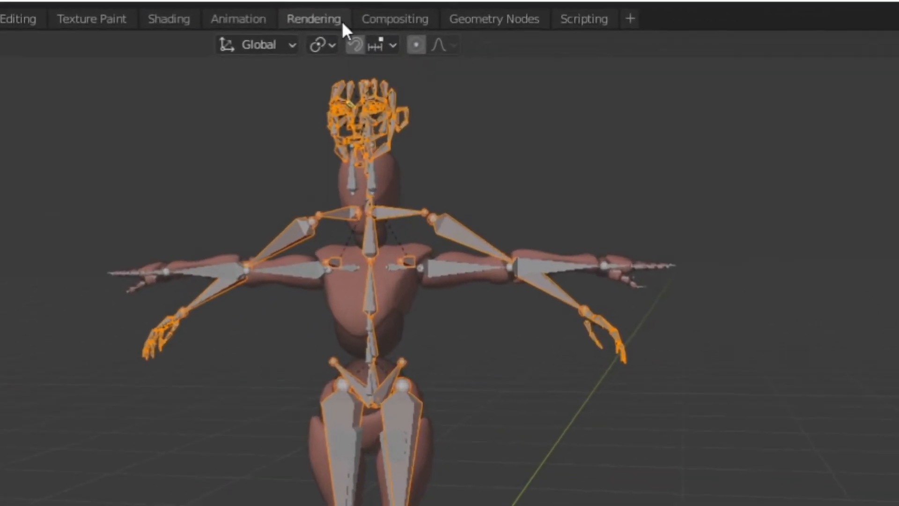
{"action": "left_click", "coordinate": [363, 28]}
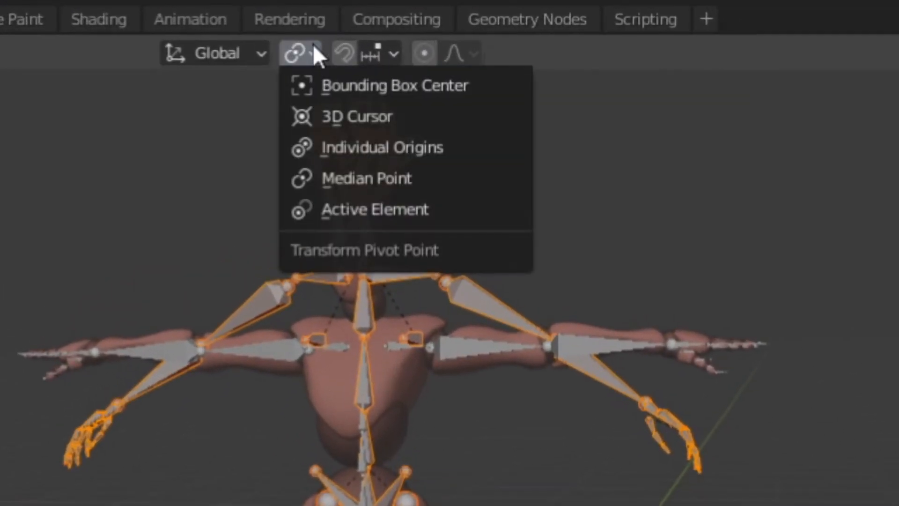
{"action": "left_click", "coordinate": [349, 117]}
Scale all metarig bones about the 3D cursor to exactly 0.9 so they match the character's height.
{"action": "key", "text": "s"}
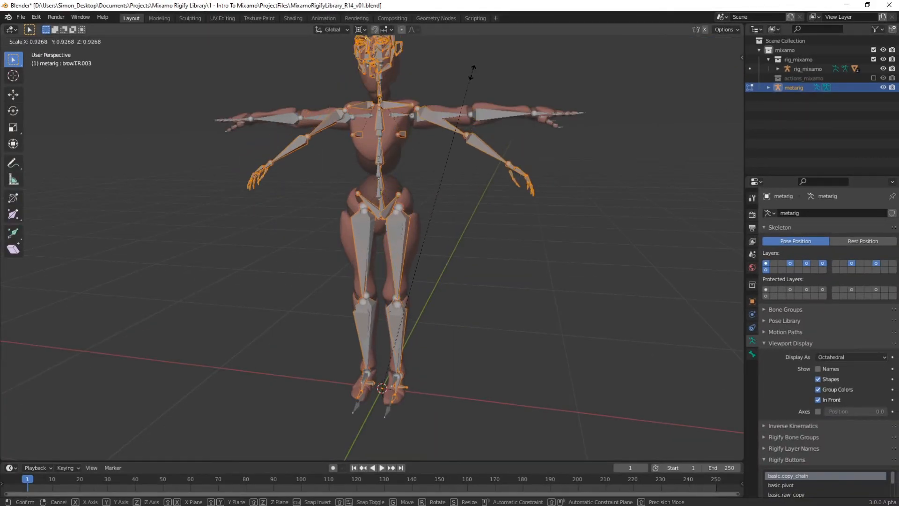
{"action": "left_click", "coordinate": [469, 80]}
{"action": "left_click", "coordinate": [46, 452]}
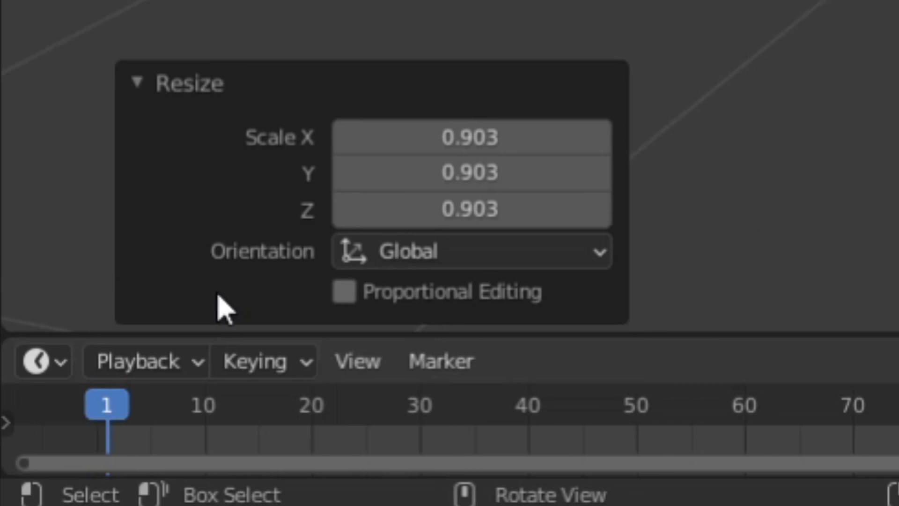
{"action": "left_click", "coordinate": [487, 136]}
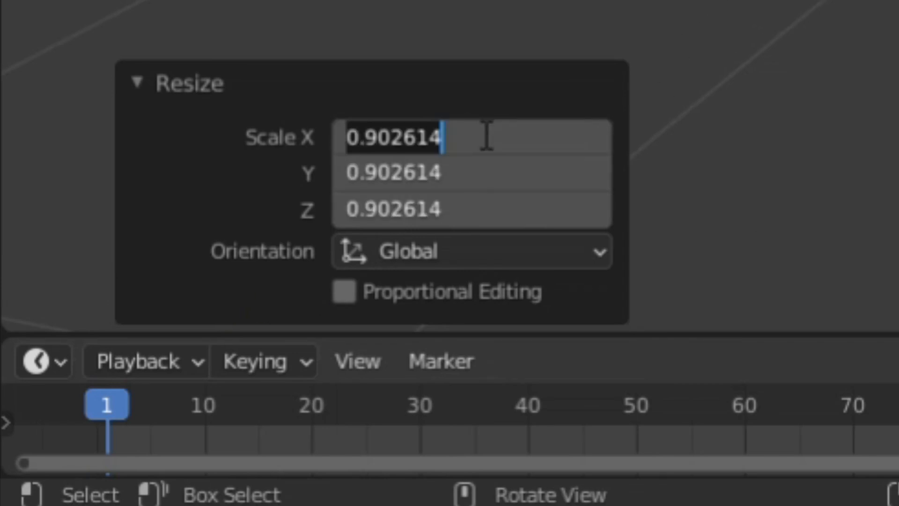
{"action": "type", "text": "0.9"}
{"action": "key", "text": "Return"}
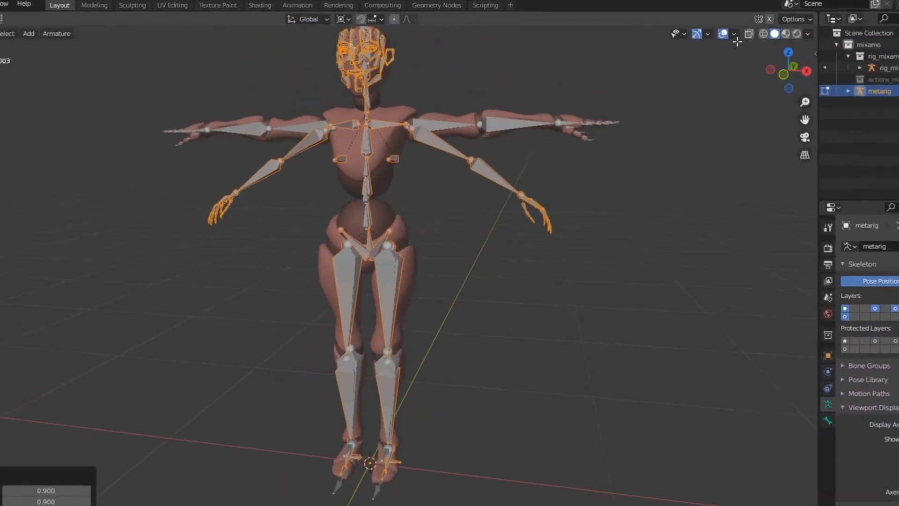
Deselect the metarig bones and turn on X-ray while viewing the head from the side.
{"action": "left_click", "coordinate": [783, 74]}
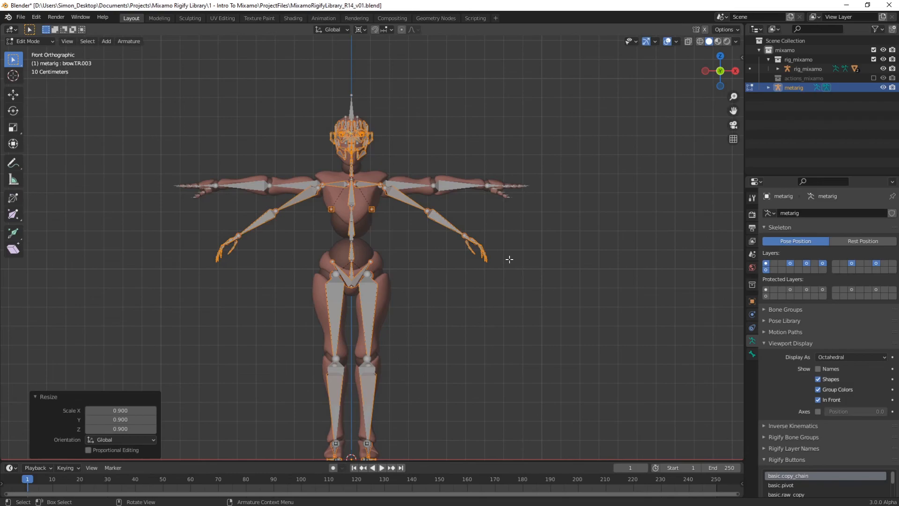
{"action": "left_click", "coordinate": [407, 225]}
{"action": "middle_click_drag", "start_coordinate": [407, 225], "coordinate": [351, 230]}
{"action": "scroll", "coordinate": [350, 230], "scroll_direction": "up", "scroll_amount": 3}
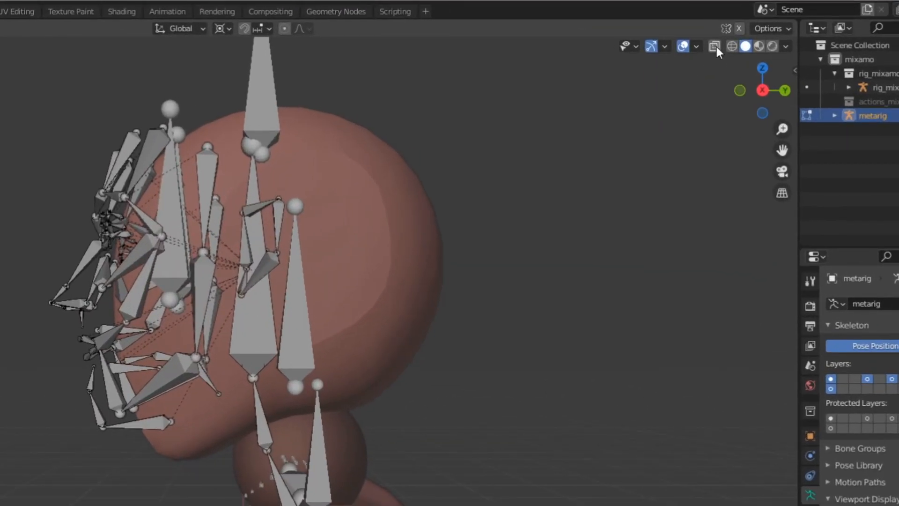
{"action": "left_click", "coordinate": [717, 46]}
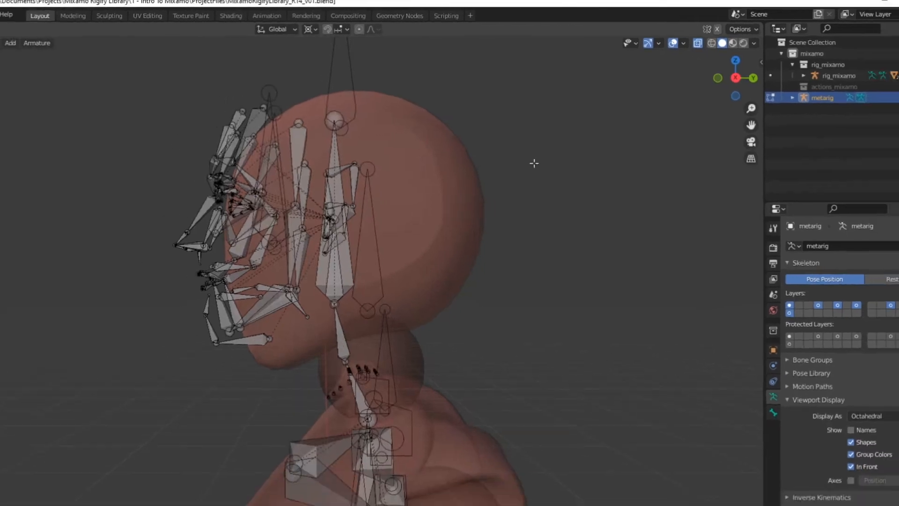
Select the small face parent bone inside the metarig's head bone with all its children, and delete these facial bones.
{"action": "left_click", "coordinate": [250, 362]}
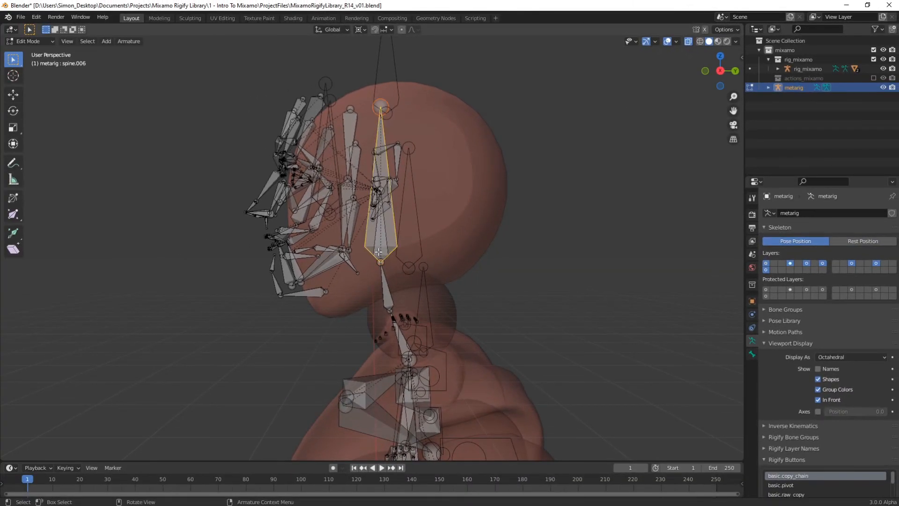
{"action": "left_click", "coordinate": [379, 252]}
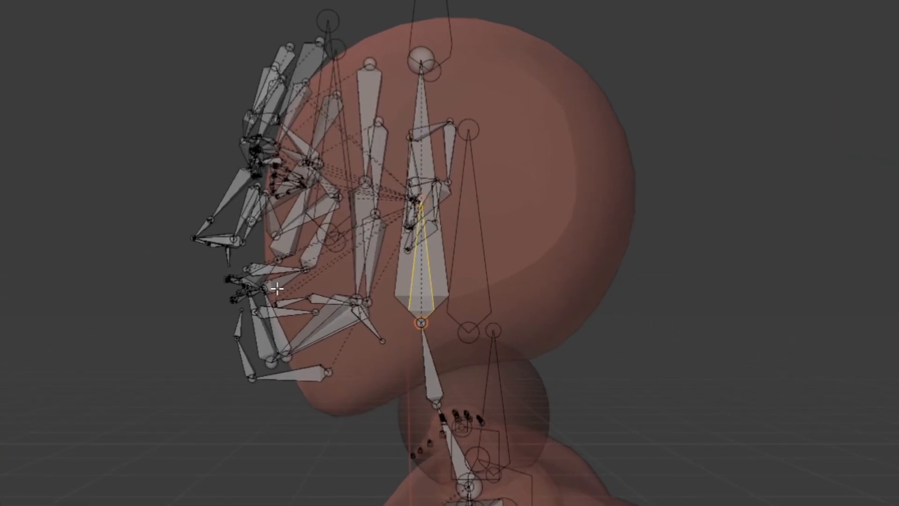
{"action": "key", "text": "shift+g"}
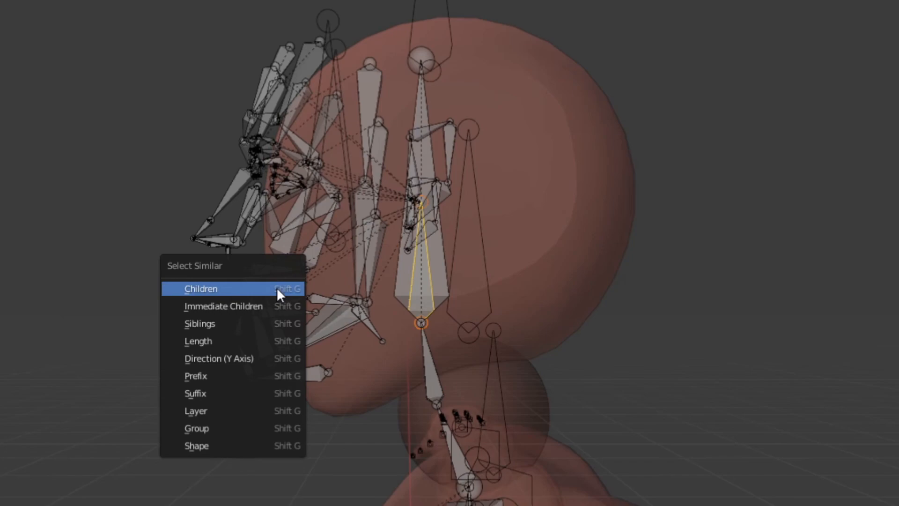
{"action": "left_click", "coordinate": [277, 288]}
{"action": "key", "text": "x"}
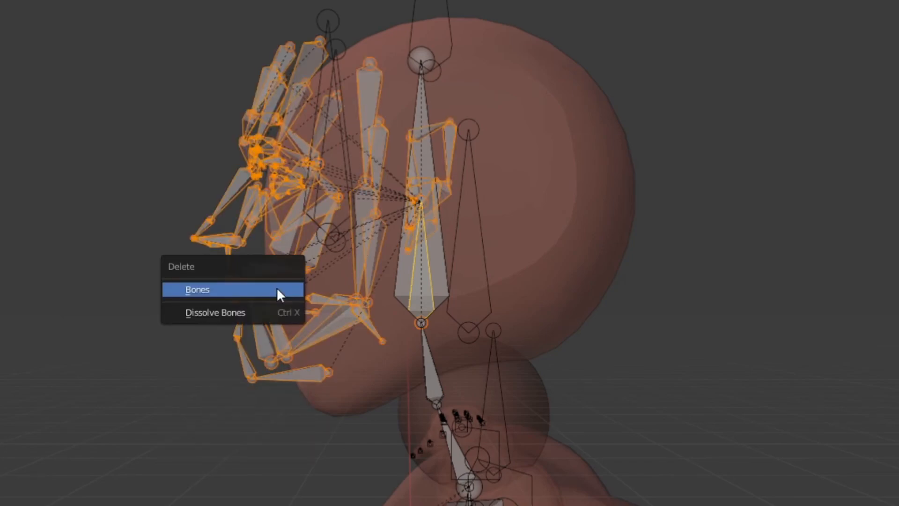
{"action": "left_click", "coordinate": [276, 289]}
Duplicate the metarig object in Object Mode and rename the copy metarig_default.
{"action": "middle_click_drag", "start_coordinate": [382, 246], "coordinate": [372, 227]}
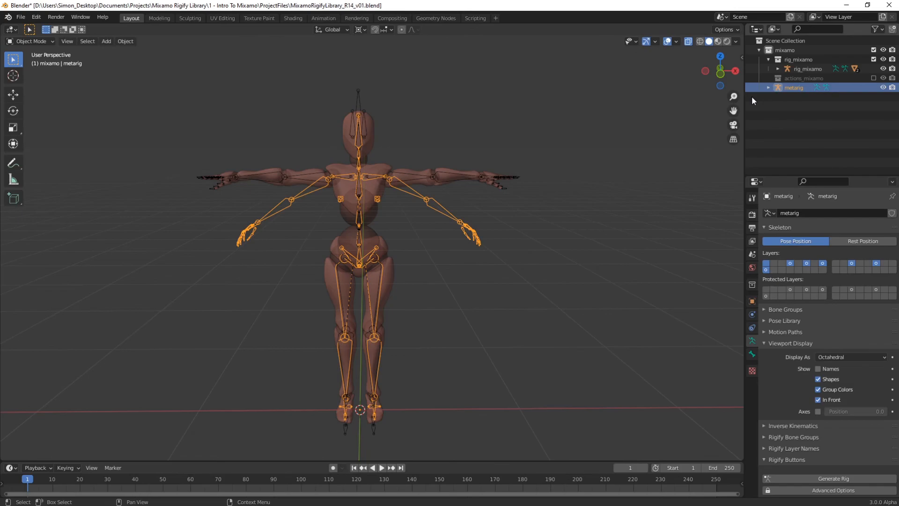
{"action": "key", "text": "shift+d"}
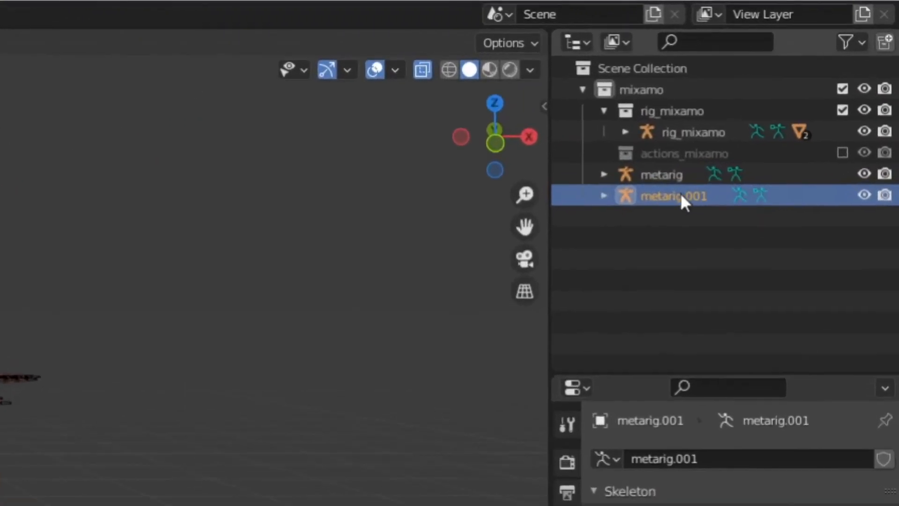
{"action": "double_click", "coordinate": [682, 197]}
{"action": "key", "text": "End"}
{"action": "key", "text": "shift+Left"}
{"action": "key", "text": "shift+Left"}
{"action": "key", "text": "shift+Left"}
{"action": "key", "text": "shift+Left"}
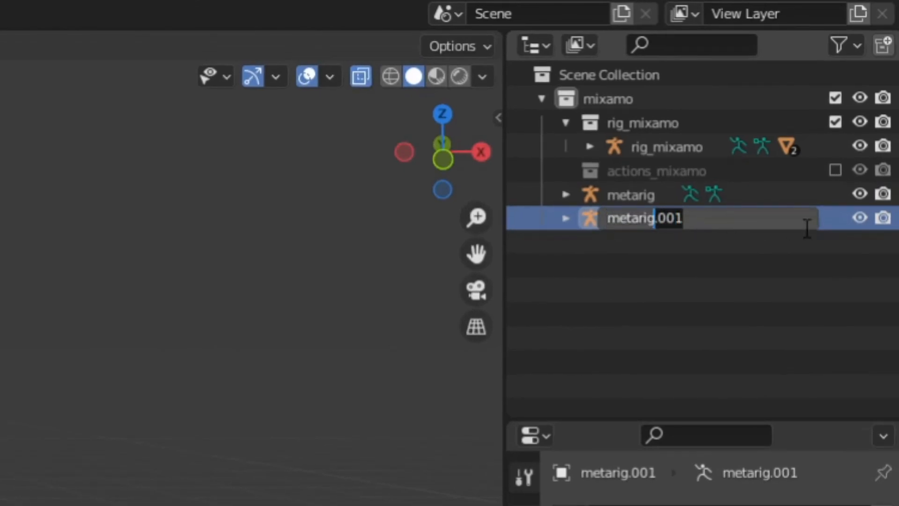
{"action": "type", "text": "_"}
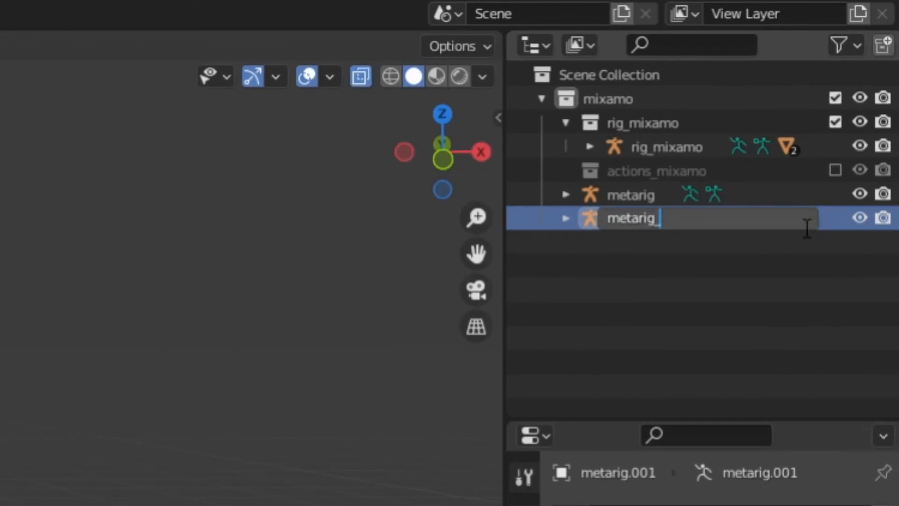
{"action": "type", "text": "default"}
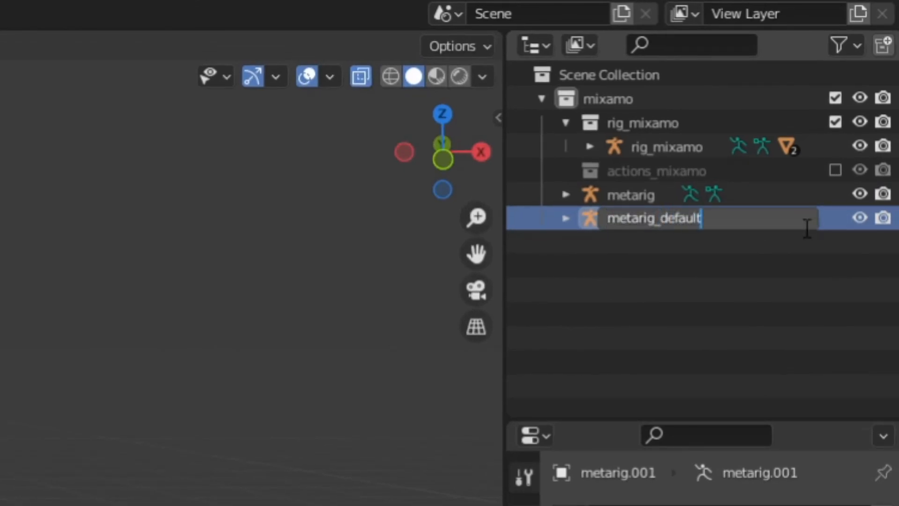
{"action": "key", "text": "Return"}
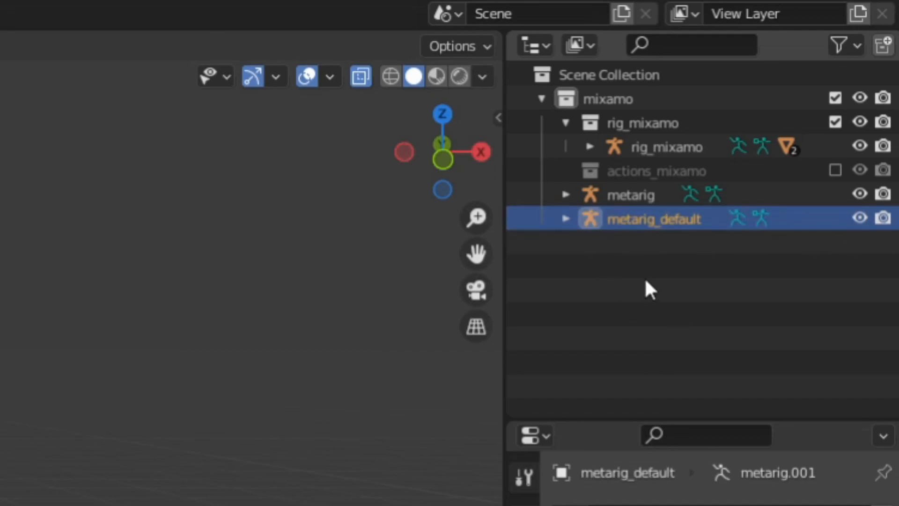
Create a new collection named default and put the metarig_default object in it.
{"action": "middle_click_drag", "start_coordinate": [328, 262], "coordinate": [230, 268]}
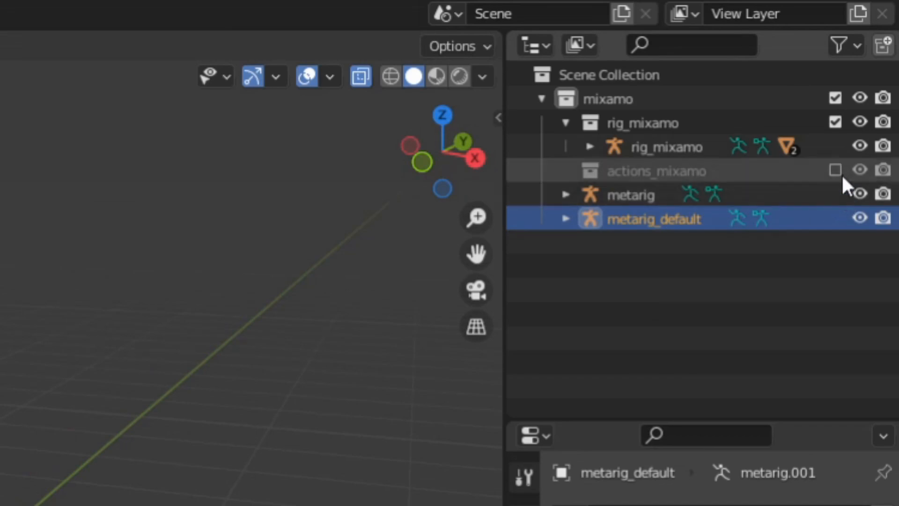
{"action": "left_click", "coordinate": [882, 44]}
{"action": "left_click_drag", "start_coordinate": [642, 218], "coordinate": [609, 241]}
{"action": "double_click", "coordinate": [623, 218]}
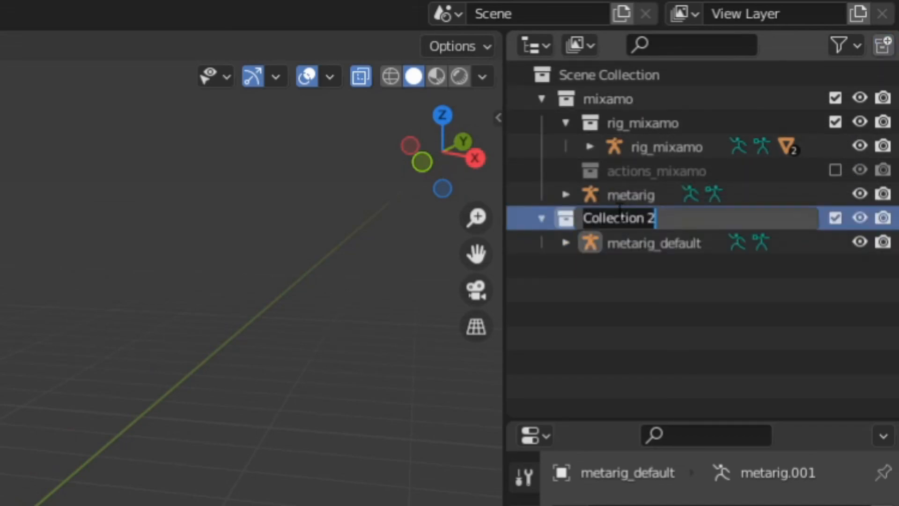
{"action": "type", "text": "default"}
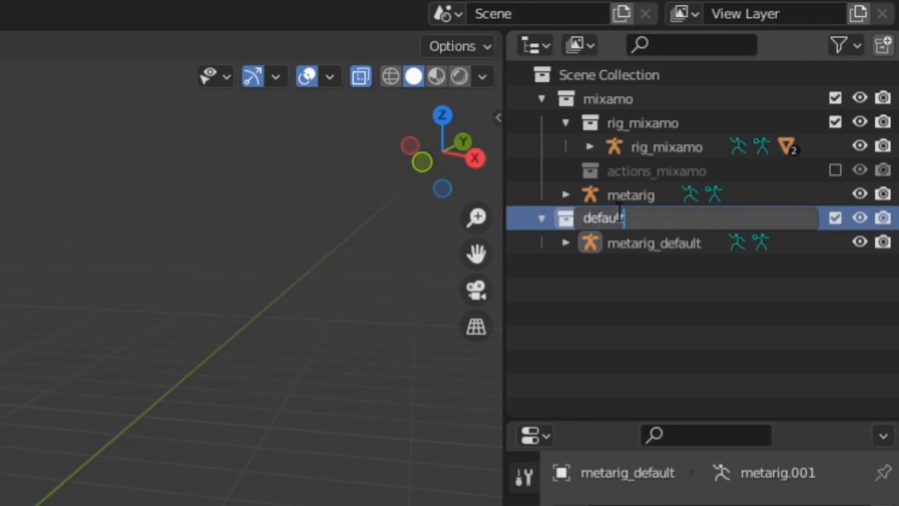
{"action": "key", "text": "Return"}
{"action": "left_click", "coordinate": [716, 319]}
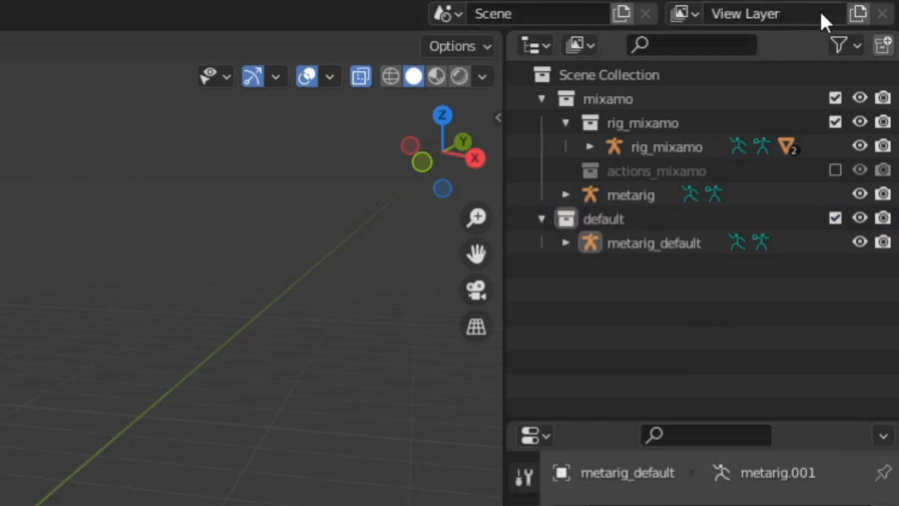
Create a top-level collection named rigify and move the default collection and the metarig object into it.
{"action": "left_click", "coordinate": [883, 45]}
{"action": "double_click", "coordinate": [616, 267]}
{"action": "type", "text": "rigify"}
{"action": "key", "text": "Return"}
{"action": "left_click_drag", "start_coordinate": [566, 217], "coordinate": [596, 268]}
{"action": "left_click_drag", "start_coordinate": [608, 196], "coordinate": [586, 217]}
{"action": "left_click", "coordinate": [629, 195]}
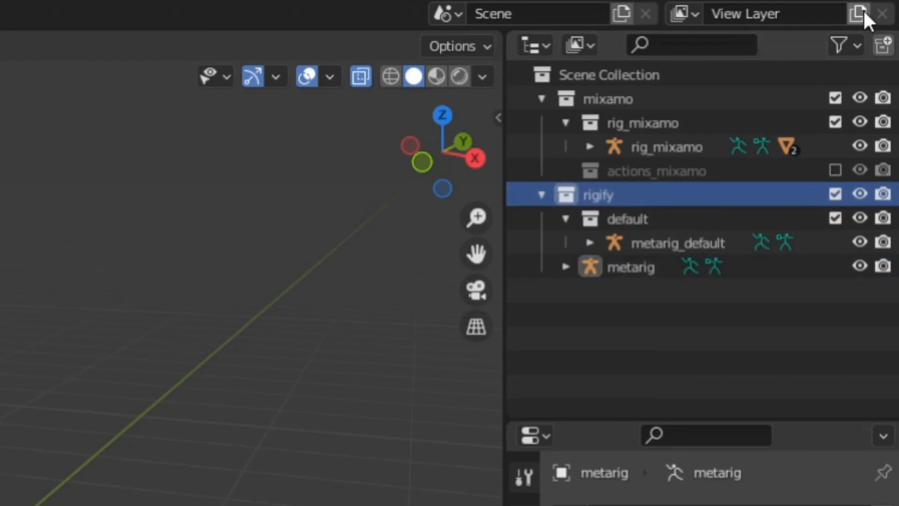
Create a collection named meta inside rigify and move the metarig object into it.
{"action": "left_click", "coordinate": [882, 44]}
{"action": "double_click", "coordinate": [611, 267]}
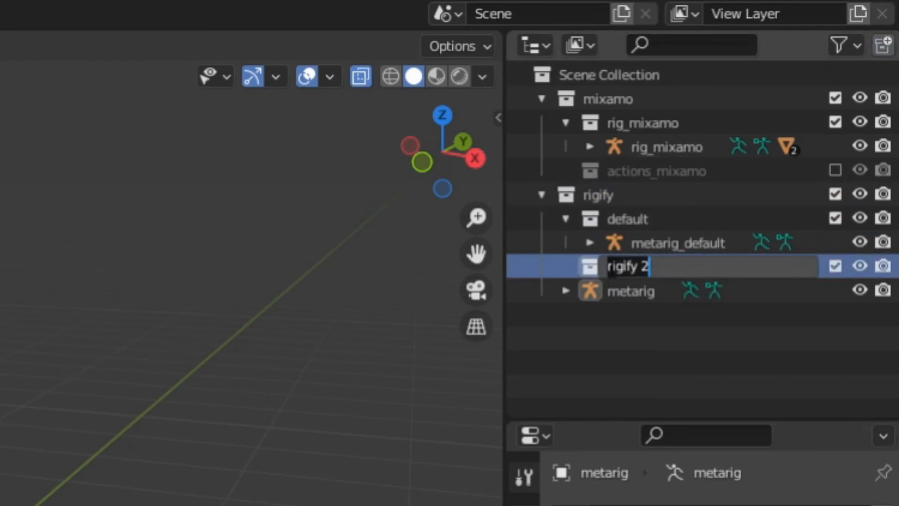
{"action": "type", "text": "meta"}
{"action": "key", "text": "Return"}
{"action": "mouse_move", "coordinate": [611, 290]}
{"action": "left_mouse_down"}
{"action": "mouse_move", "coordinate": [638, 270]}
{"action": "mouse_move", "coordinate": [625, 281]}
{"action": "left_mouse_up"}
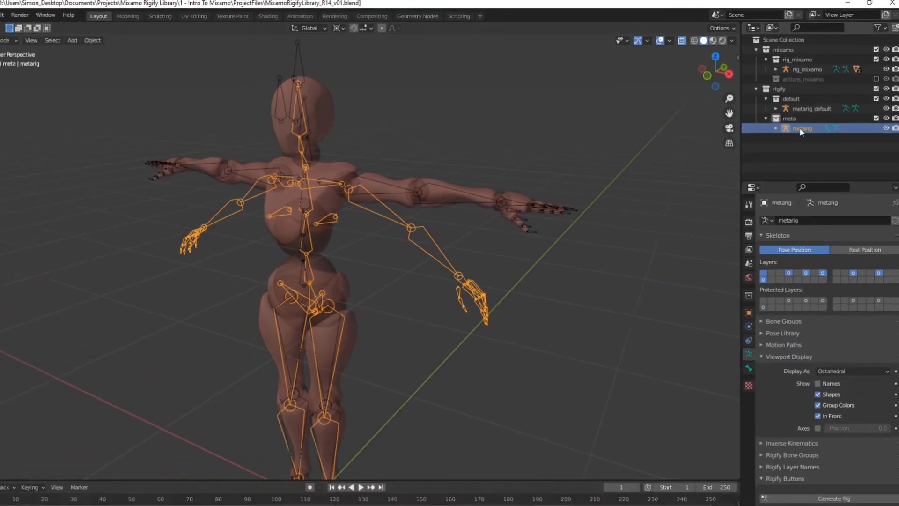
Enter Edit Mode on the metarig and select the whole left arm with upper_arm.L active, viewed from the front.
{"action": "key", "text": "Tab"}
{"action": "middle_click_drag", "start_coordinate": [509, 198], "coordinate": [594, 349]}
{"action": "left_click_drag", "start_coordinate": [562, 307], "coordinate": [458, 231]}
{"action": "left_click", "coordinate": [400, 192], "text": "shift"}
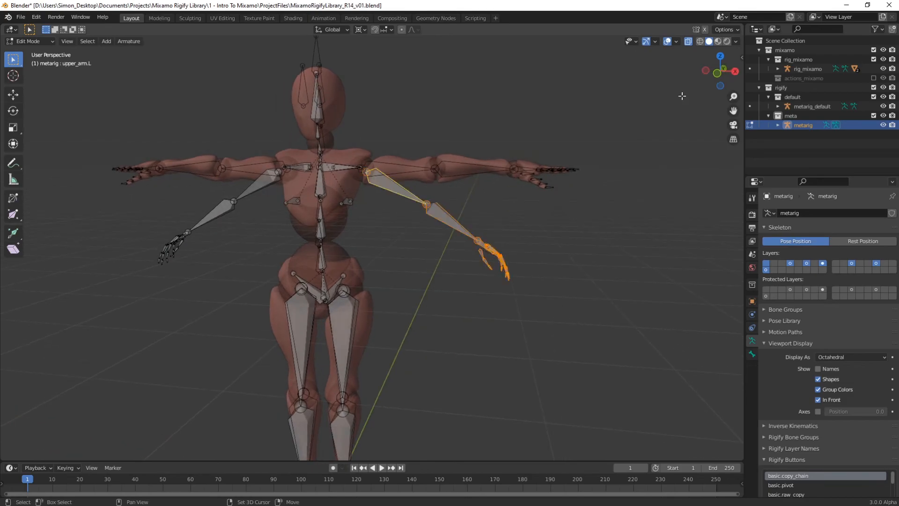
{"action": "left_click", "coordinate": [716, 82]}
{"action": "scroll", "coordinate": [527, 195], "scroll_direction": "up", "scroll_amount": 6}
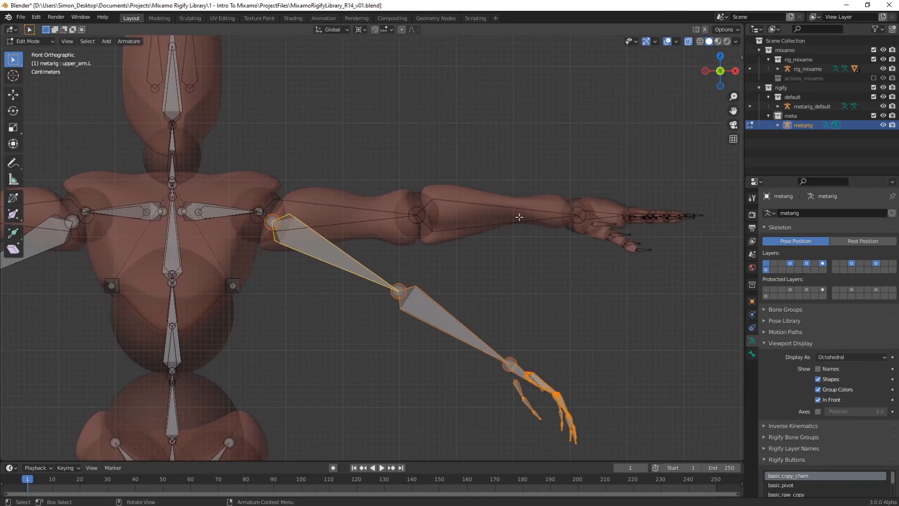
Set the pivot point to Active Element and rotate the left arm chain about -32° to follow the Mixamo arm.
{"action": "left_click", "coordinate": [365, 28]}
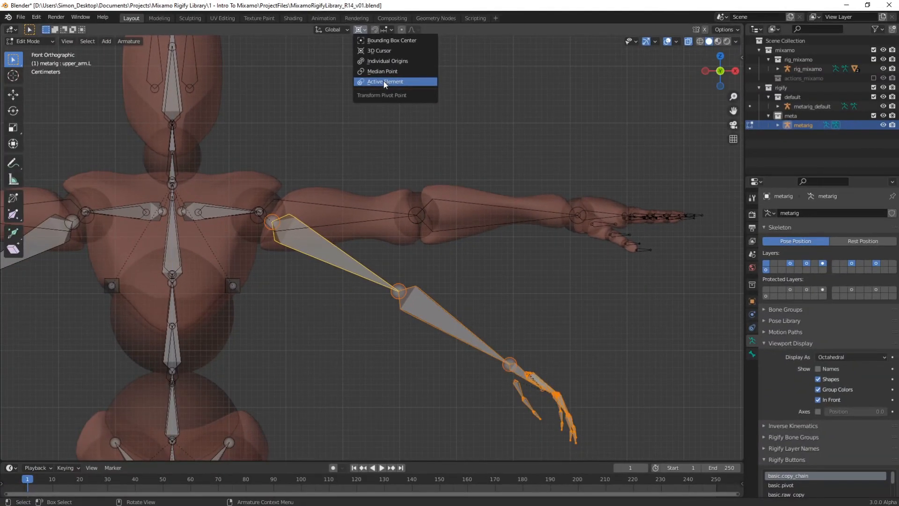
{"action": "left_click", "coordinate": [404, 179]}
{"action": "key", "text": "r"}
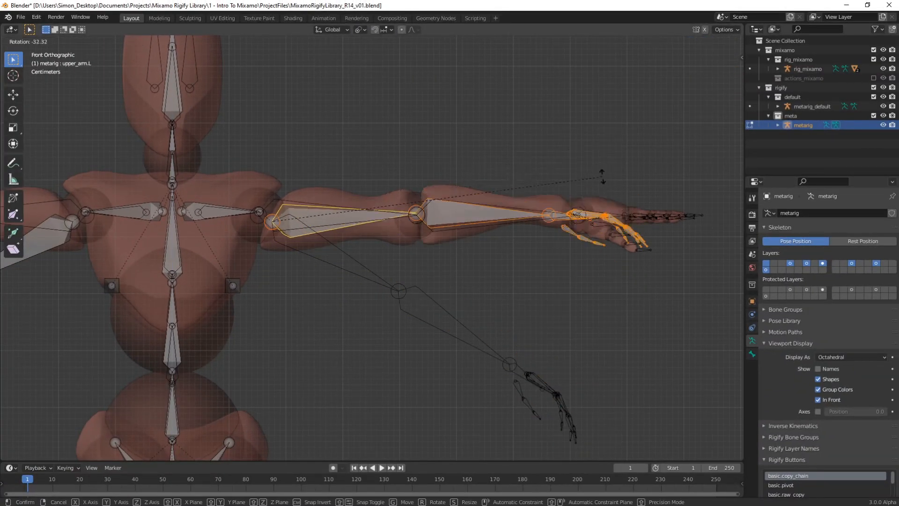
{"action": "left_click", "coordinate": [602, 178]}
{"action": "scroll", "coordinate": [602, 178], "scroll_direction": "down", "scroll_amount": 3}
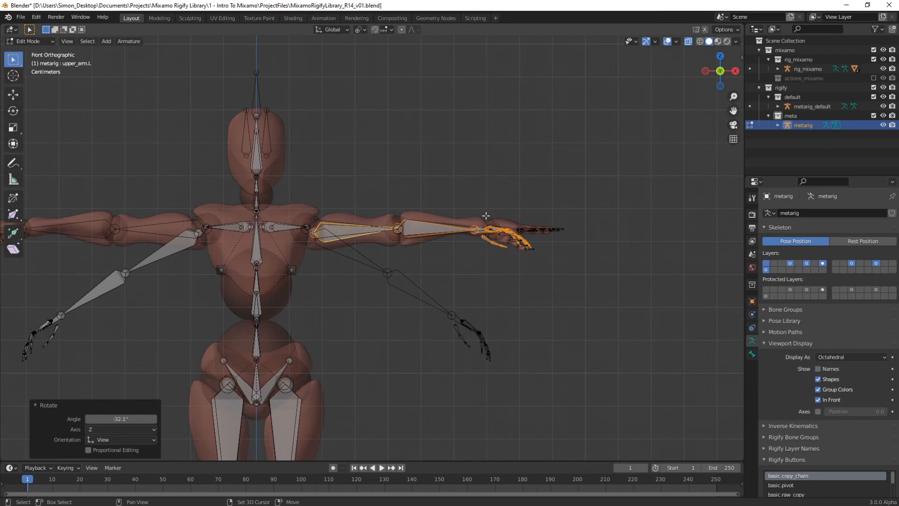
Symmetrize the selected left arm bones onto the other side of the metarig and enable X-axis mirroring.
{"action": "middle_click_drag", "start_coordinate": [486, 214], "coordinate": [618, 214], "text": "shift"}
{"action": "left_click", "coordinate": [258, 61]}
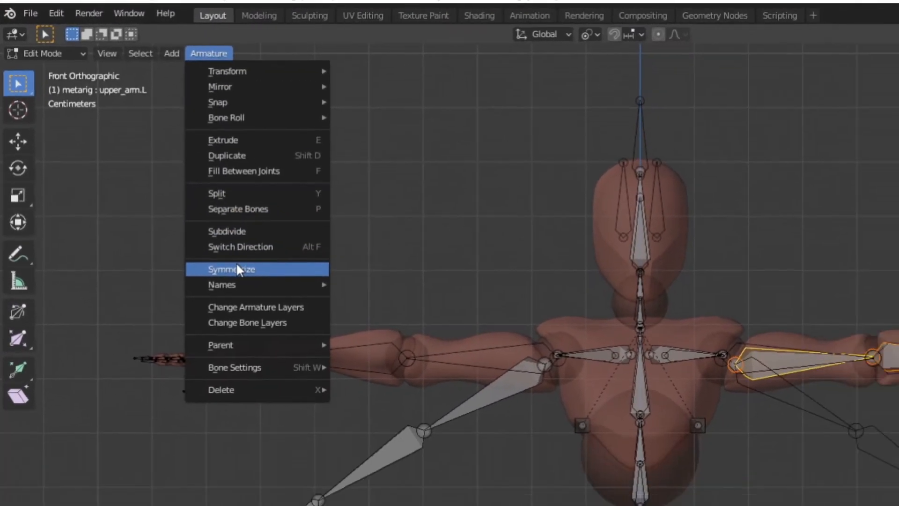
{"action": "left_click", "coordinate": [285, 322]}
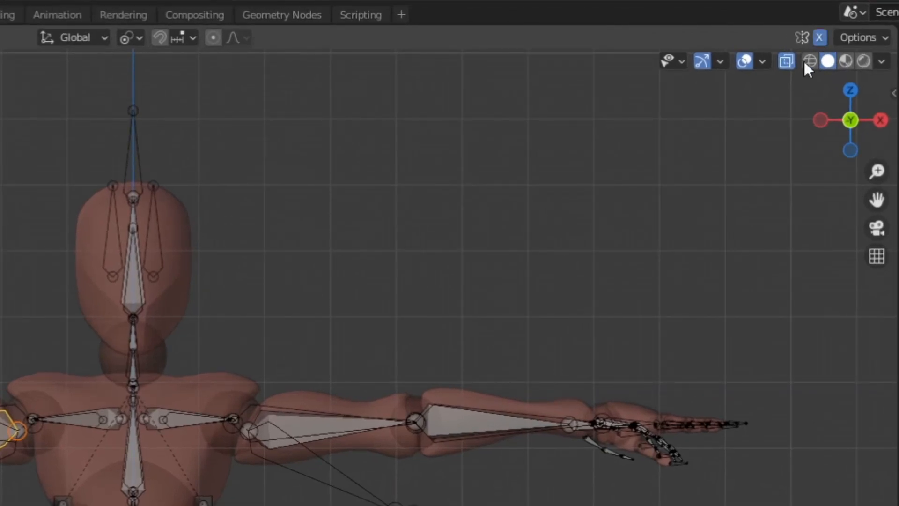
{"action": "middle_click_drag", "start_coordinate": [333, 490], "coordinate": [263, 353], "text": "shift"}
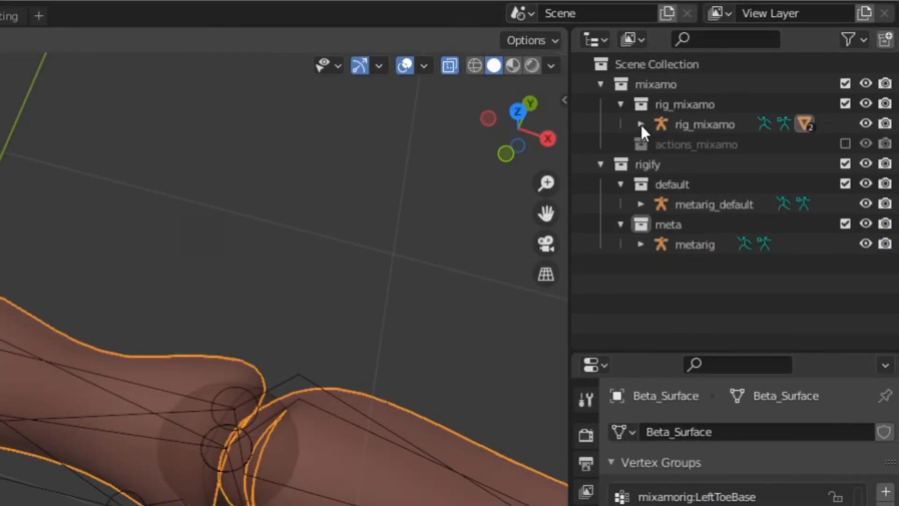
Create a collection named mesh inside the mixamo collection.
{"action": "left_click", "coordinate": [641, 124]}
{"action": "left_click", "coordinate": [641, 283], "text": "shift"}
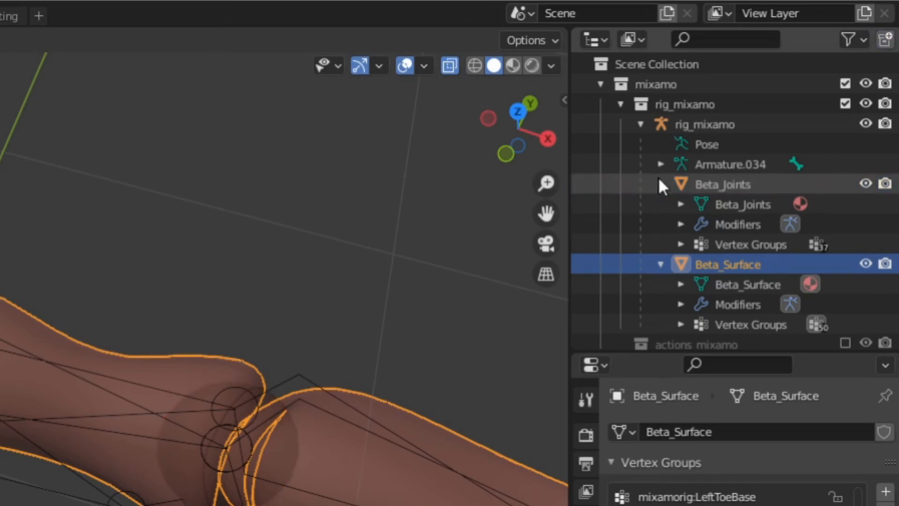
{"action": "scroll", "coordinate": [660, 183], "scroll_direction": "down", "scroll_amount": 1}
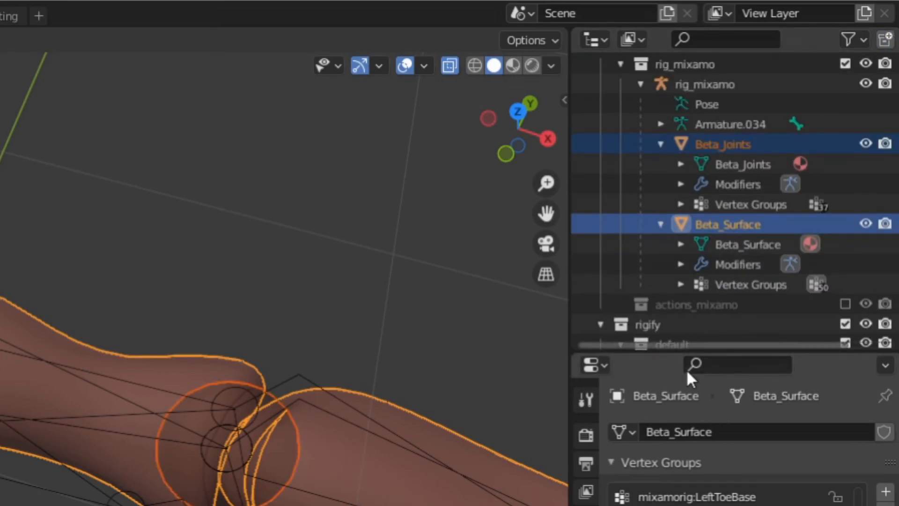
{"action": "left_click_drag", "start_coordinate": [685, 352], "coordinate": [674, 505]}
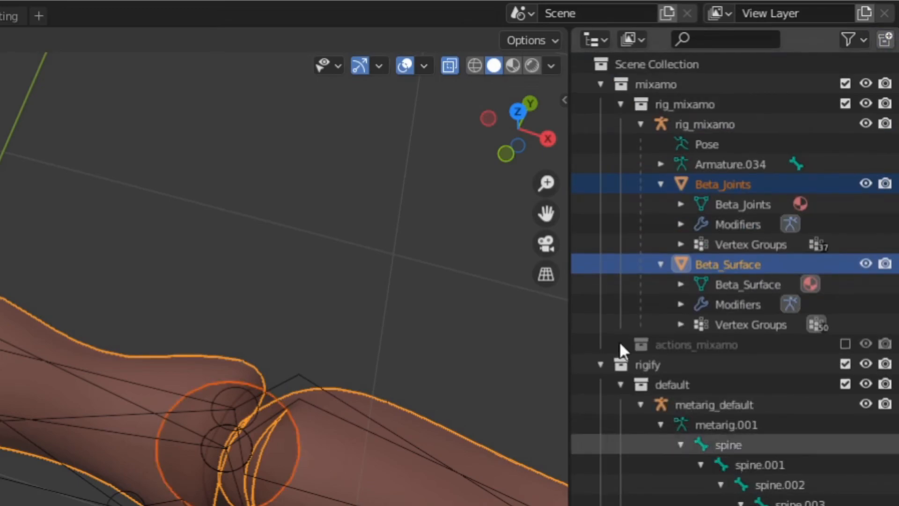
{"action": "left_click", "coordinate": [601, 366]}
{"action": "left_click_drag", "start_coordinate": [656, 387], "coordinate": [677, 83]}
{"action": "double_click", "coordinate": [670, 363]}
{"action": "type", "text": "mesh"}
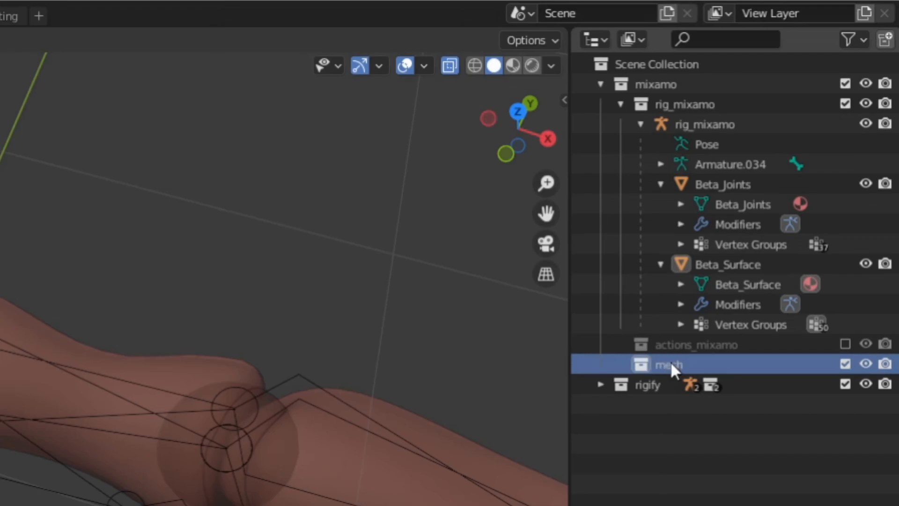
{"action": "key", "text": "Return"}
Move the Beta_Joints and Beta_Surface objects into the mesh collection and collapse the rig_mixamo hierarchy.
{"action": "left_click", "coordinate": [728, 265]}
{"action": "left_click", "coordinate": [723, 184], "text": "ctrl"}
{"action": "left_click_drag", "start_coordinate": [722, 184], "coordinate": [656, 361]}
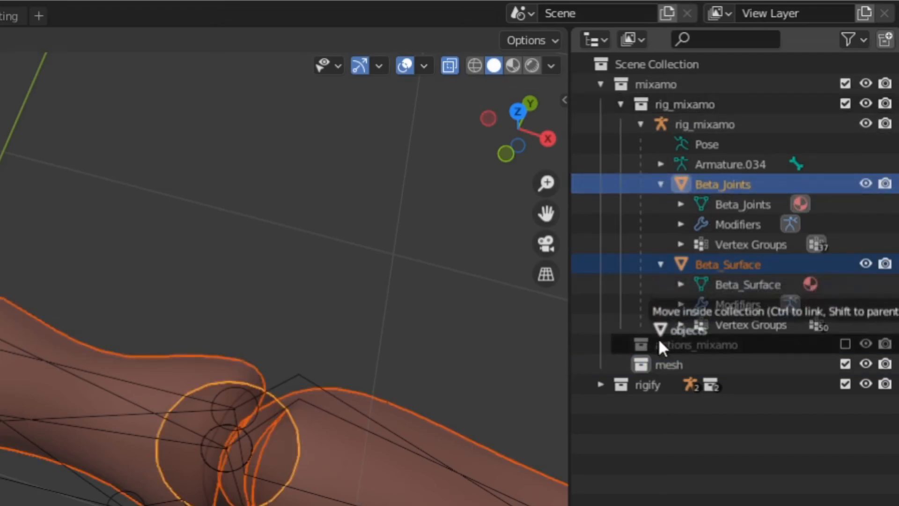
{"action": "left_click", "coordinate": [652, 239]}
{"action": "left_click", "coordinate": [619, 243]}
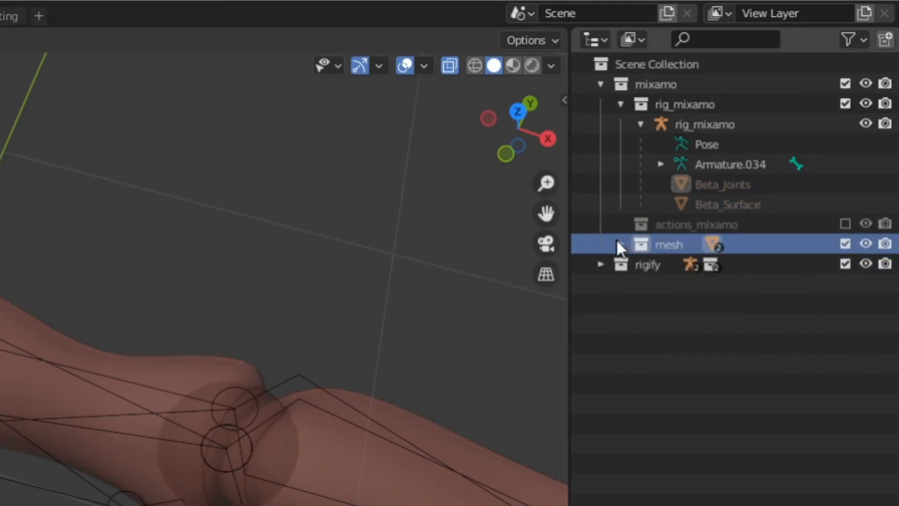
{"action": "left_click", "coordinate": [619, 104]}
{"action": "left_click", "coordinate": [619, 104]}
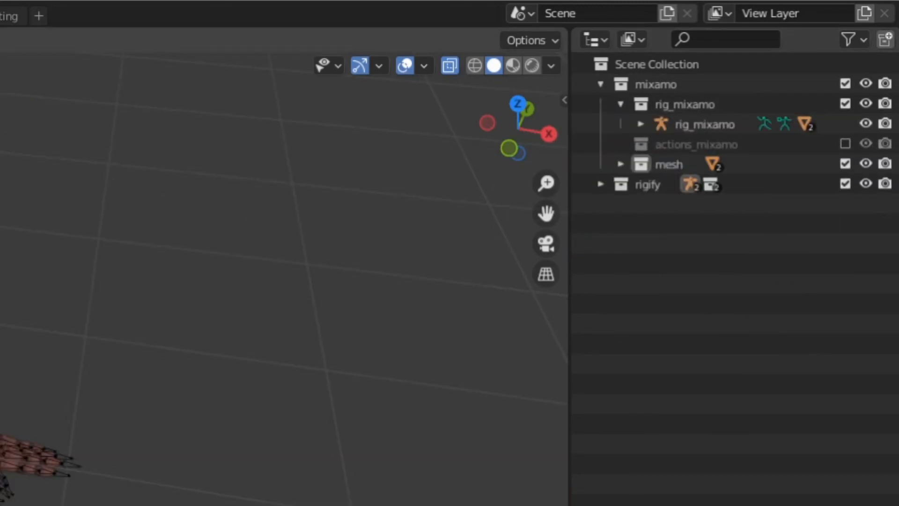
Exclude the default and mesh collections from the view layer, leaving the metarig and Mixamo armature to work with.
{"action": "key", "text": "period"}
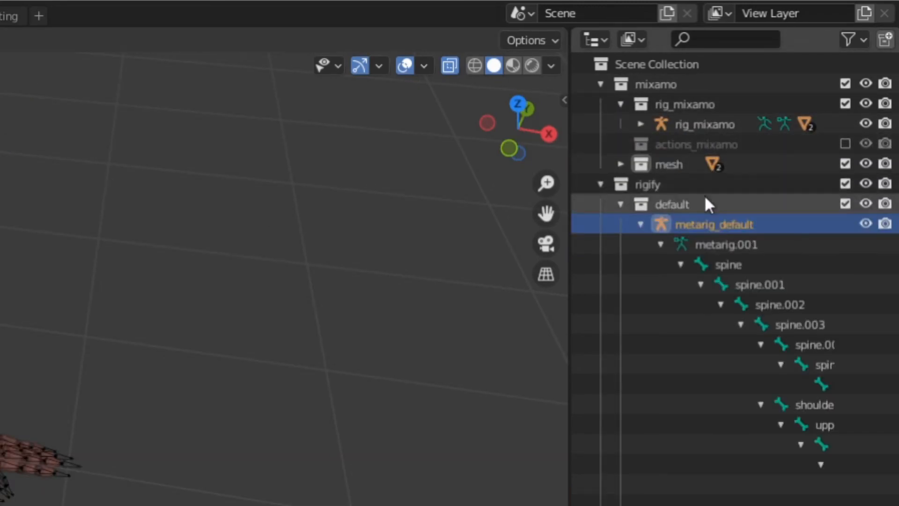
{"action": "left_click", "coordinate": [845, 204]}
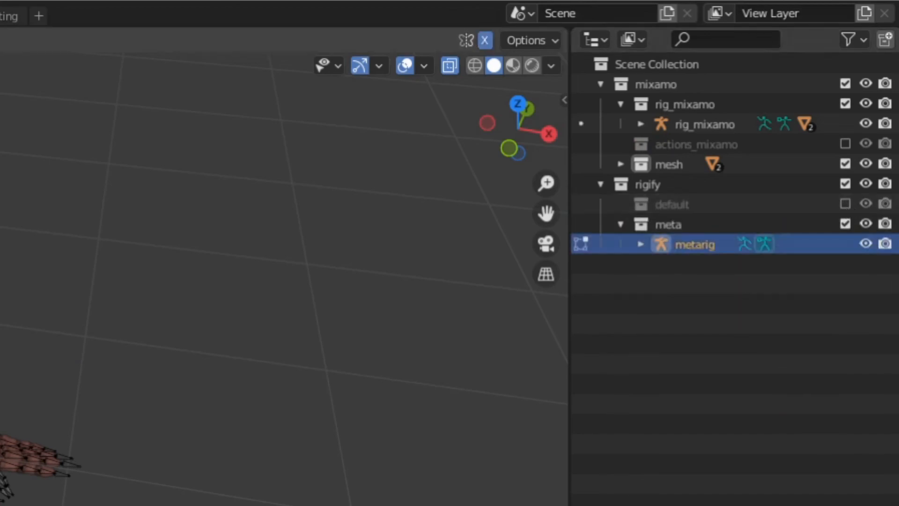
{"action": "scroll", "coordinate": [281, 281], "scroll_direction": "up", "scroll_amount": 2}
{"action": "left_click", "coordinate": [509, 148]}
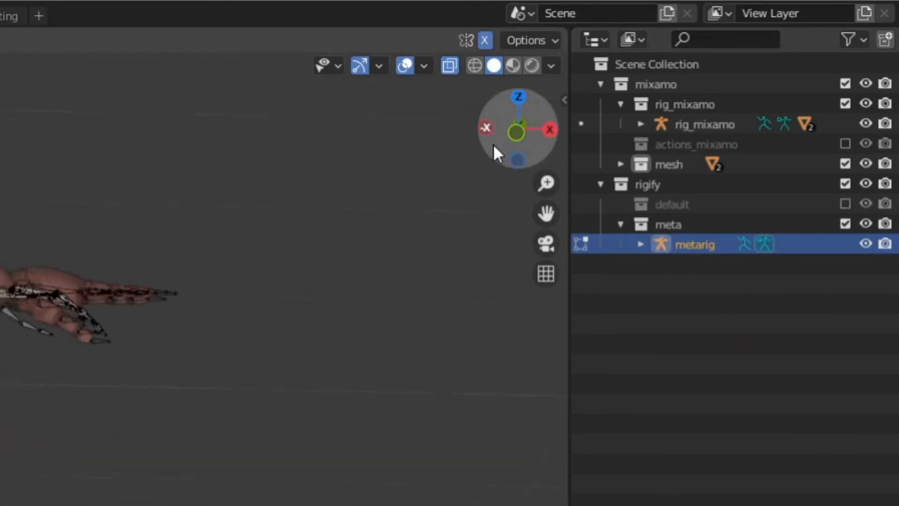
{"action": "scroll", "coordinate": [82, 347], "scroll_direction": "up", "scroll_amount": 8}
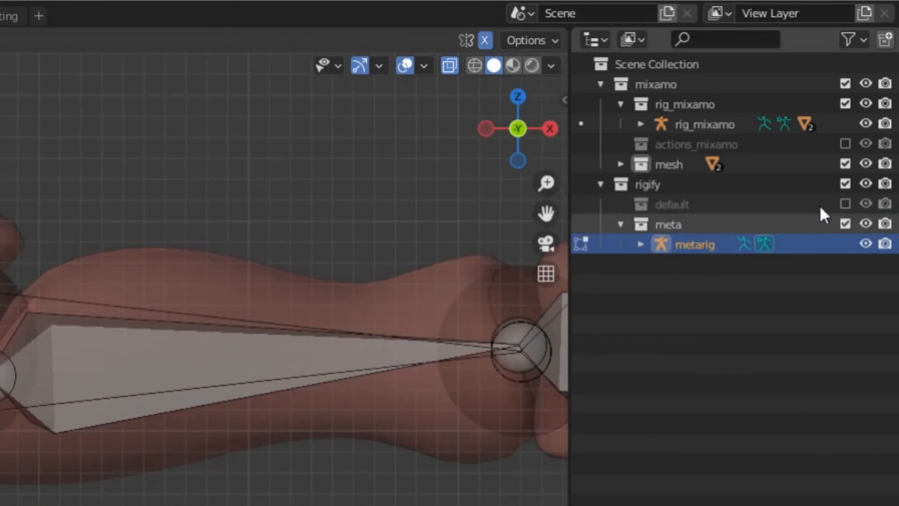
{"action": "left_click", "coordinate": [845, 163]}
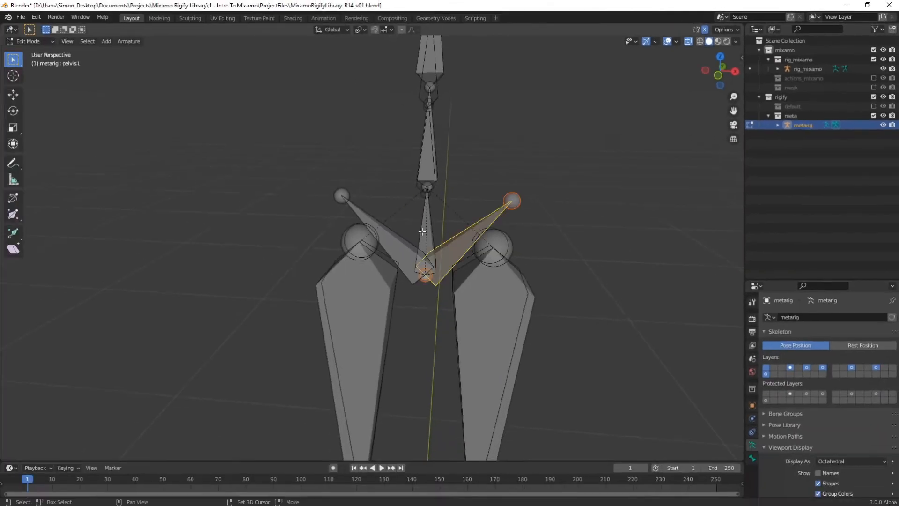
Move the metarig's spine, pelvis.L and pelvis.R bones together along the Y axis toward the Mixamo hips.
{"action": "middle_click_drag", "start_coordinate": [482, 225], "coordinate": [450, 238]}
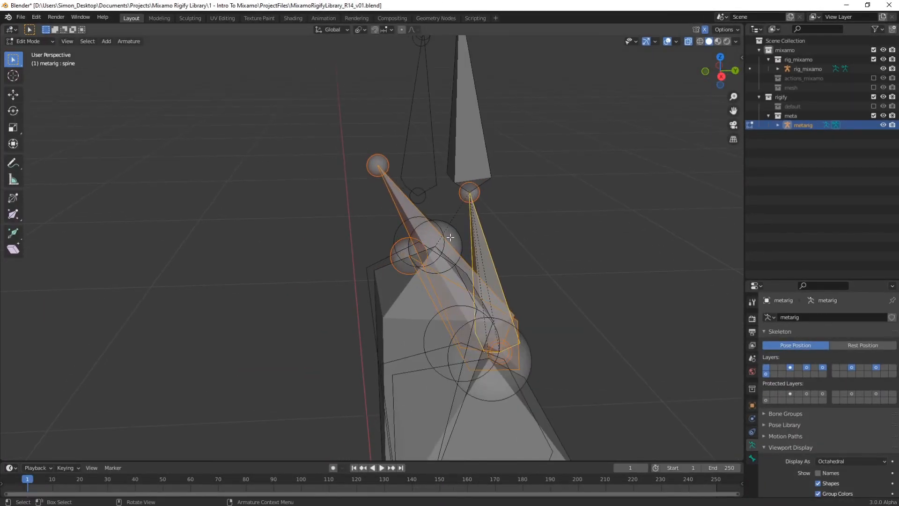
{"action": "key", "text": "g"}
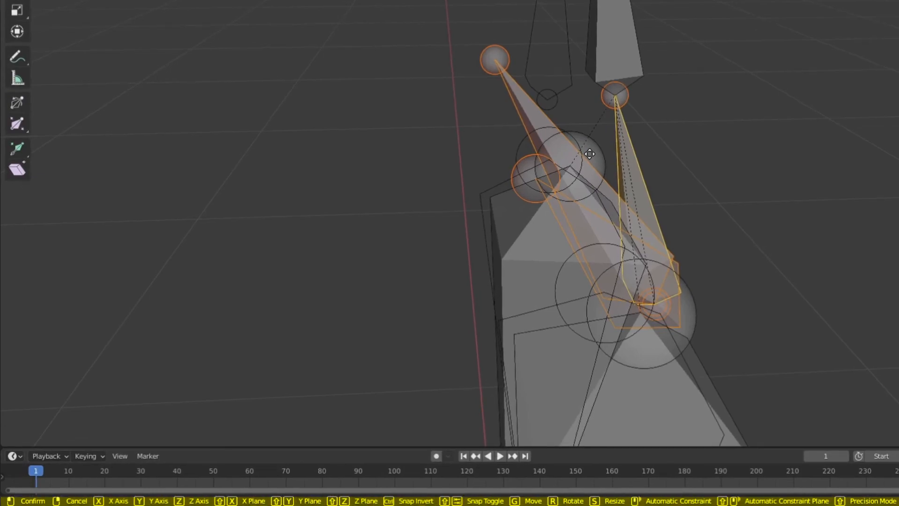
{"action": "key", "text": "y"}
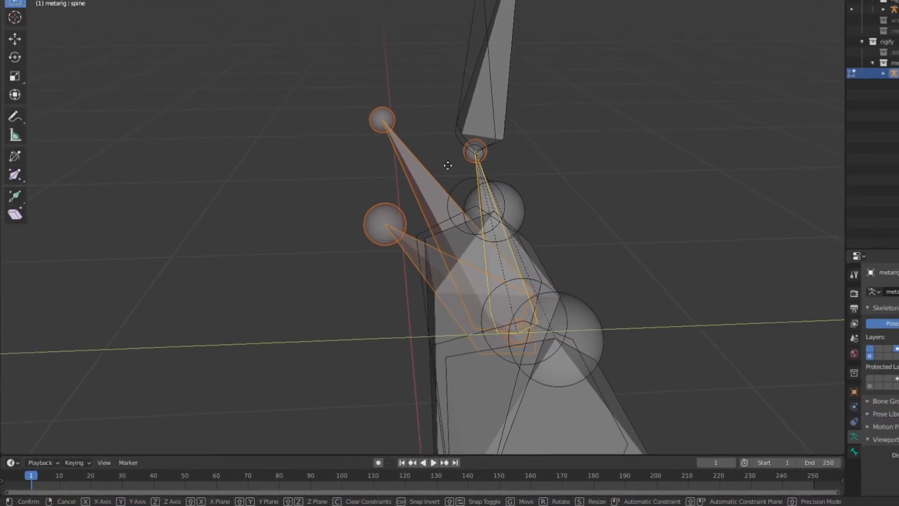
{"action": "left_click", "coordinate": [448, 166]}
Set the snap target to Vertex and snap the upper joint of the spine bone onto the matching Mixamo joint.
{"action": "middle_click_drag", "start_coordinate": [492, 166], "coordinate": [434, 200]}
{"action": "scroll", "coordinate": [434, 200], "scroll_direction": "up", "scroll_amount": 4}
{"action": "middle_click_drag", "start_coordinate": [384, 237], "coordinate": [359, 238]}
{"action": "scroll", "coordinate": [373, 272], "scroll_direction": "up", "scroll_amount": 5}
{"action": "scroll", "coordinate": [359, 239], "scroll_direction": "down", "scroll_amount": 4}
{"action": "left_click", "coordinate": [369, 216]}
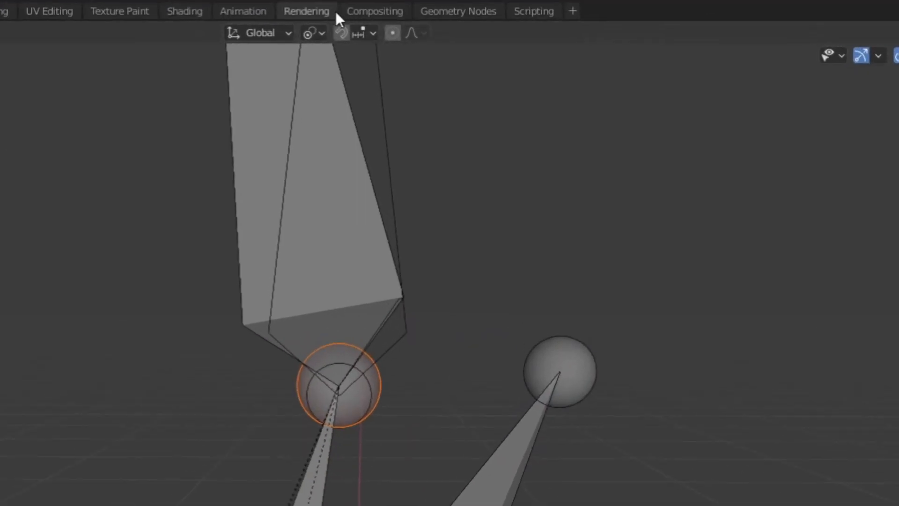
{"action": "left_click", "coordinate": [361, 35]}
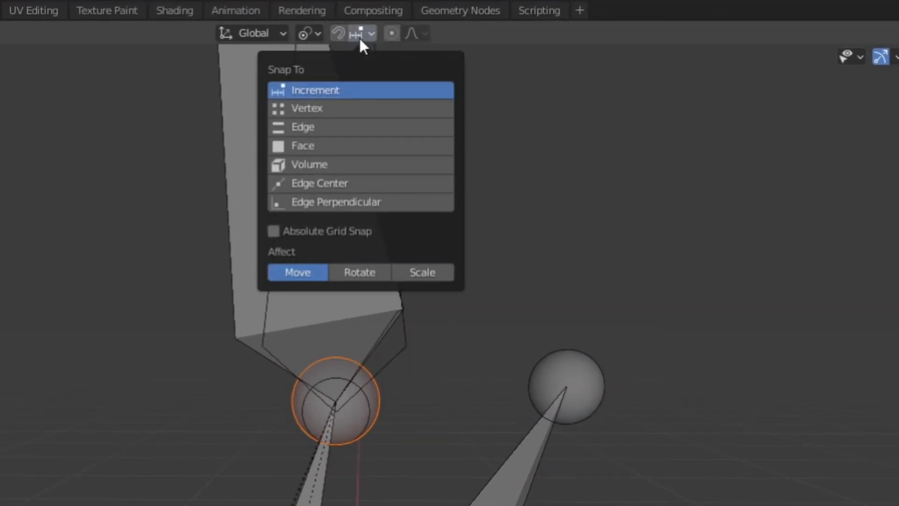
{"action": "left_click", "coordinate": [327, 101]}
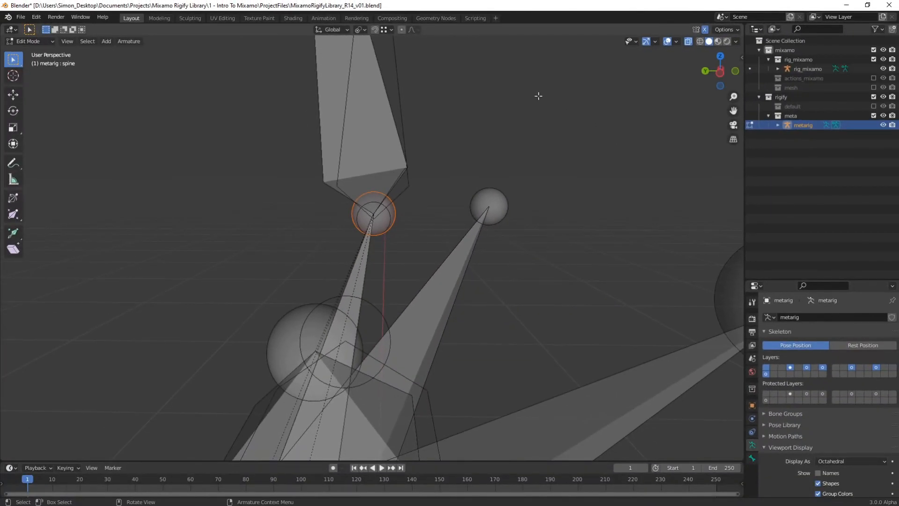
{"action": "key", "text": "g"}
{"action": "left_click", "coordinate": [382, 219]}
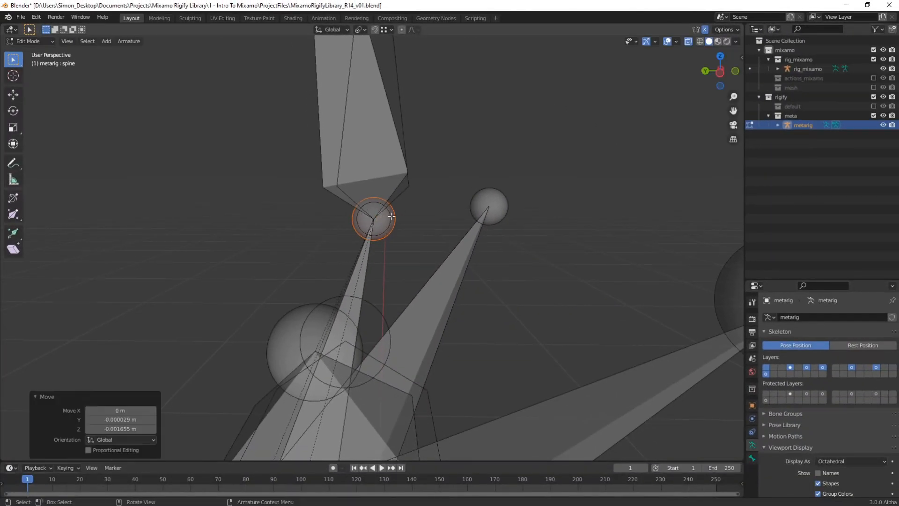
Snap the upper joint of spine.001 onto the next Mixamo spine joint.
{"action": "scroll", "coordinate": [404, 223], "scroll_direction": "down", "scroll_amount": 5}
{"action": "scroll", "coordinate": [403, 223], "scroll_direction": "up", "scroll_amount": 3}
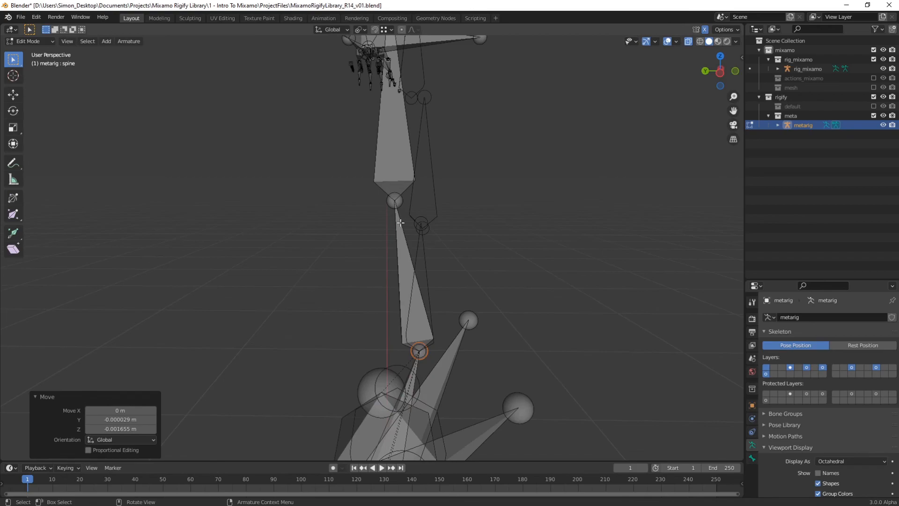
{"action": "middle_click_drag", "start_coordinate": [405, 198], "coordinate": [401, 198]}
{"action": "scroll", "coordinate": [400, 198], "scroll_direction": "up", "scroll_amount": 1}
{"action": "left_click", "coordinate": [399, 196]}
{"action": "key", "text": "g"}
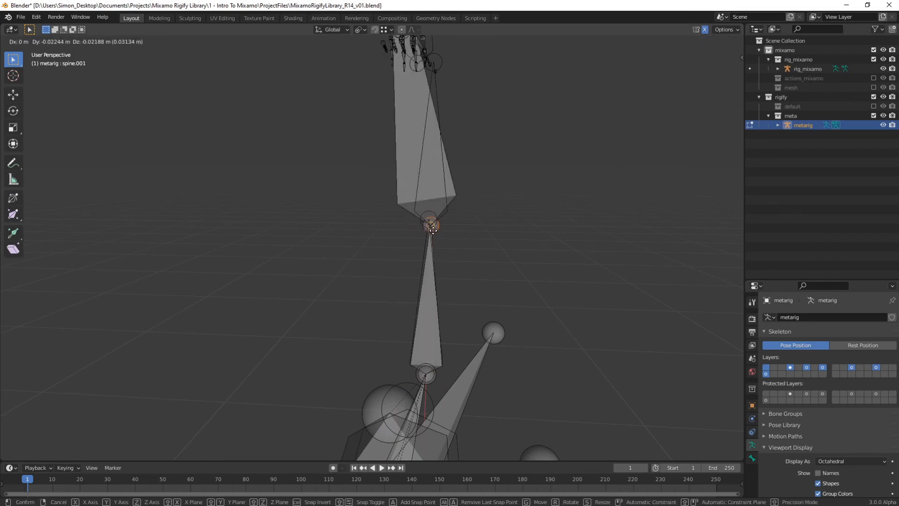
{"action": "left_click", "coordinate": [433, 228], "text": "ctrl"}
Move the upper joint of spine.002 onto the matching Mixamo spine joint, keeping it locked on the X axis.
{"action": "scroll", "coordinate": [425, 196], "scroll_direction": "up", "scroll_amount": 3}
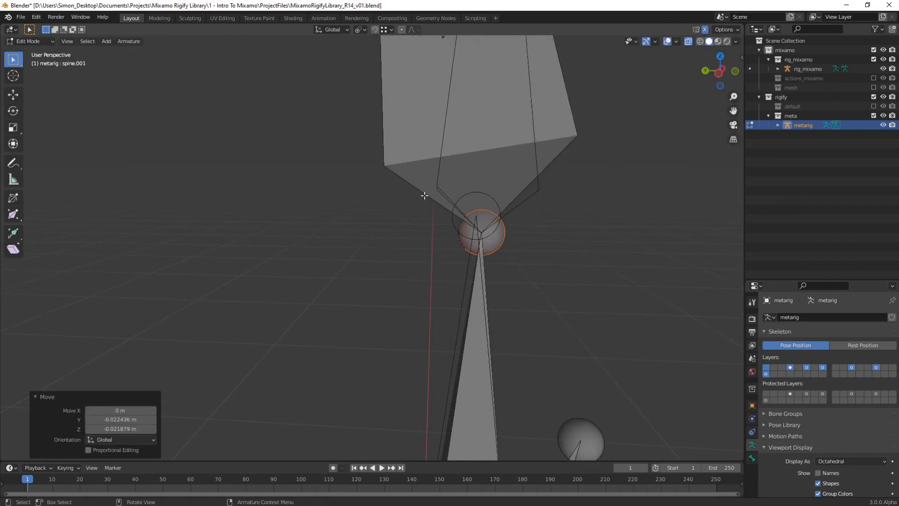
{"action": "scroll", "coordinate": [424, 195], "scroll_direction": "down", "scroll_amount": 6}
{"action": "middle_click_drag", "start_coordinate": [425, 196], "coordinate": [461, 253], "text": "shift"}
{"action": "middle_click_drag", "start_coordinate": [461, 253], "coordinate": [404, 266]}
{"action": "left_click", "coordinate": [421, 217]}
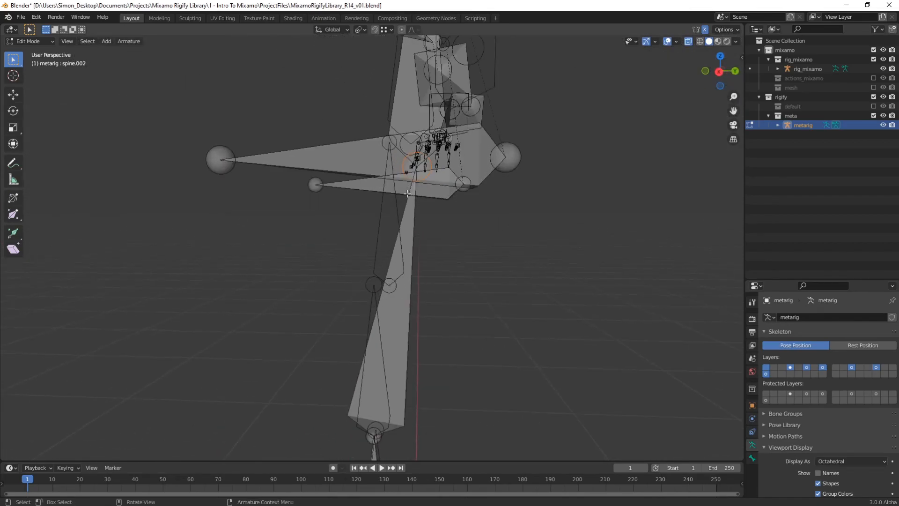
{"action": "key", "text": "g"}
{"action": "key", "text": "shift+x"}
{"action": "left_click", "coordinate": [375, 355]}
Move the joint between the chest and neck bones onto the Mixamo neck base joint.
{"action": "scroll", "coordinate": [378, 280], "scroll_direction": "down", "scroll_amount": 3}
{"action": "middle_click_drag", "start_coordinate": [385, 109], "coordinate": [374, 206], "text": "shift"}
{"action": "middle_click_drag", "start_coordinate": [374, 206], "coordinate": [408, 191]}
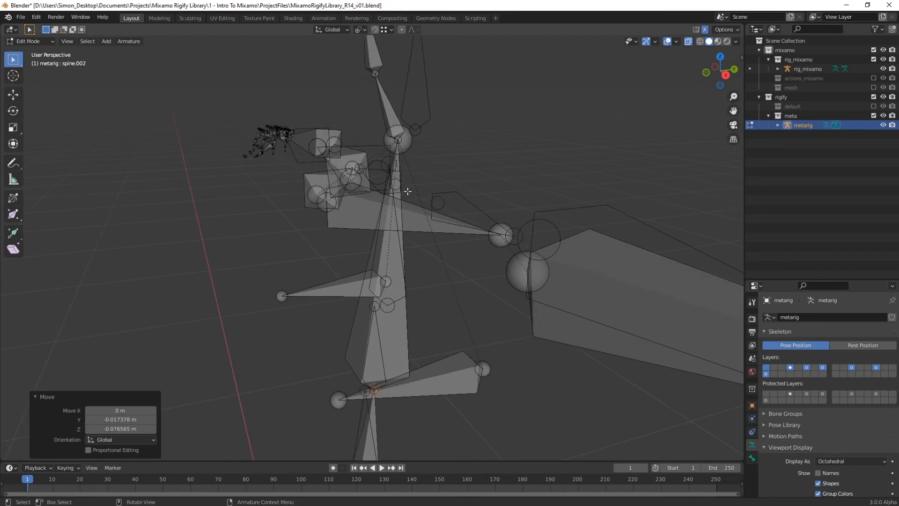
{"action": "middle_click_drag", "start_coordinate": [407, 191], "coordinate": [418, 248], "text": "shift"}
{"action": "middle_click_drag", "start_coordinate": [418, 248], "coordinate": [393, 212]}
{"action": "left_click", "coordinate": [427, 198]}
{"action": "key", "text": "g"}
{"action": "left_click", "coordinate": [403, 153]}
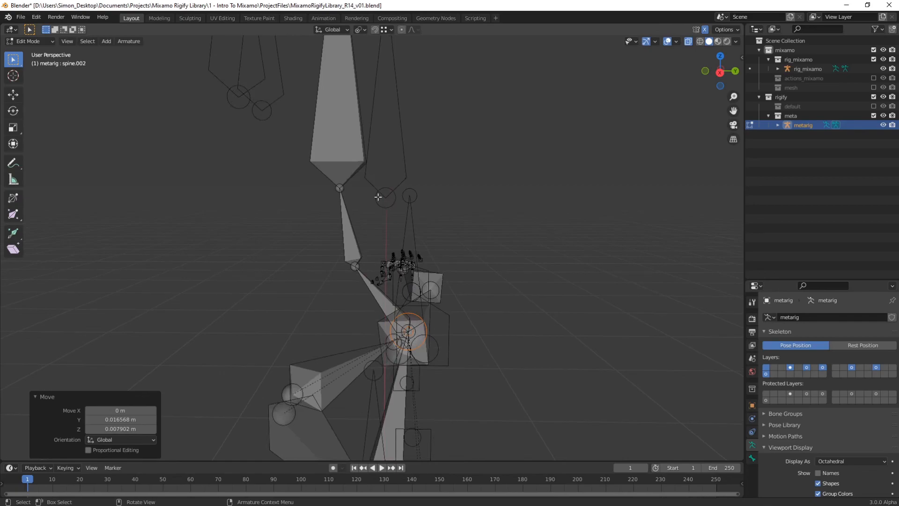
Move the base joint of the head bone spine.006 onto the Mixamo head joint.
{"action": "scroll", "coordinate": [353, 170], "scroll_direction": "down", "scroll_amount": 1}
{"action": "left_click", "coordinate": [345, 154]}
{"action": "key", "text": "g"}
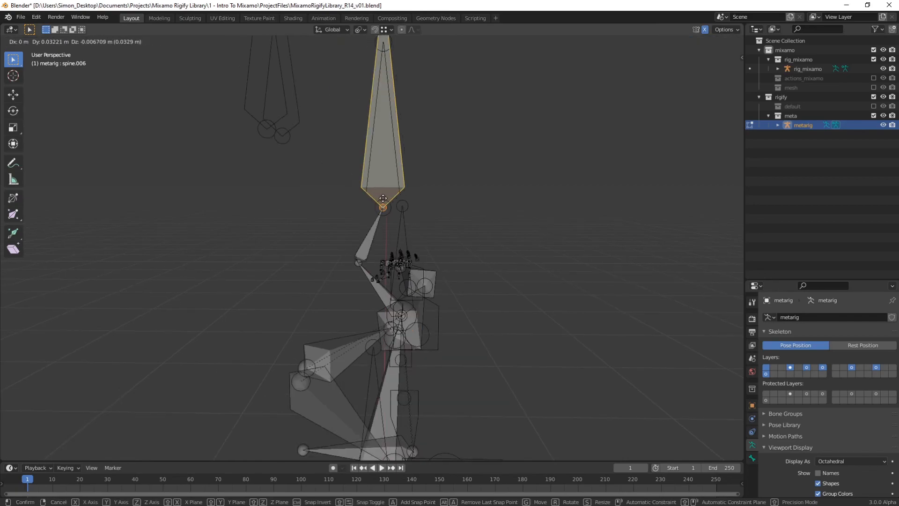
{"action": "left_click", "coordinate": [385, 190]}
Move the tip of the head bone spine.006 onto the Mixamo joint at the top of the head.
{"action": "middle_click_drag", "start_coordinate": [384, 190], "coordinate": [382, 125]}
{"action": "left_click", "coordinate": [384, 99]}
{"action": "key", "text": "g"}
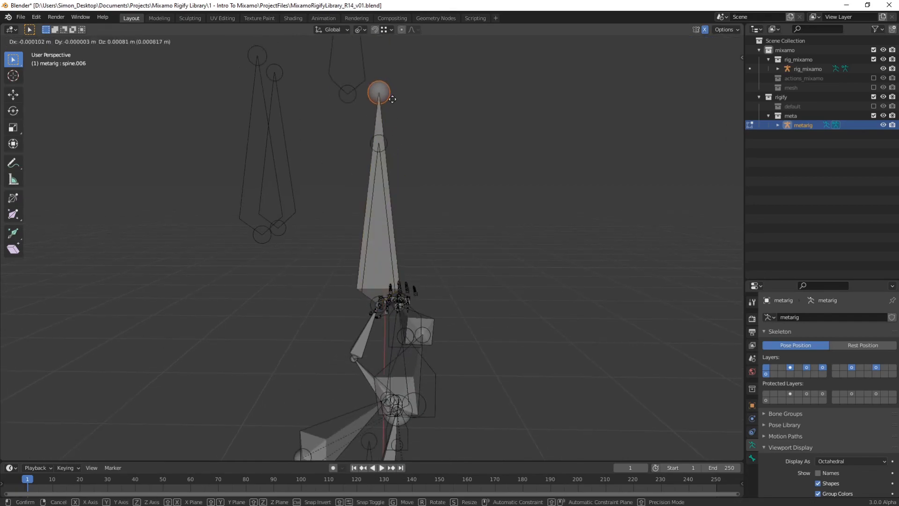
{"action": "left_click", "coordinate": [354, 99]}
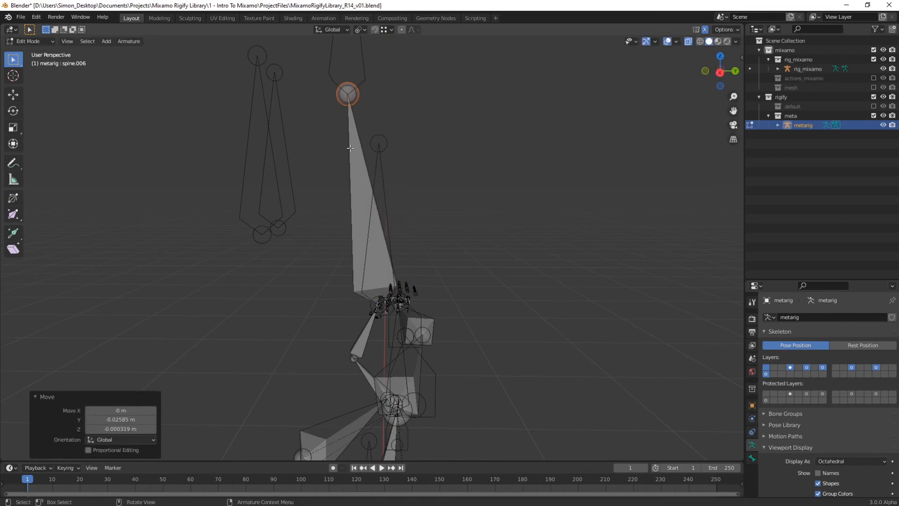
Place the 3D cursor midway between the neck base joint and the head base joint of the metarig.
{"action": "middle_click_drag", "start_coordinate": [347, 268], "coordinate": [349, 148], "text": "shift"}
{"action": "left_click", "coordinate": [384, 146]}
{"action": "scroll", "coordinate": [412, 262], "scroll_direction": "up", "scroll_amount": 2}
{"action": "middle_click_drag", "start_coordinate": [423, 259], "coordinate": [365, 226], "text": "shift"}
{"action": "left_click", "coordinate": [353, 193], "text": "shift"}
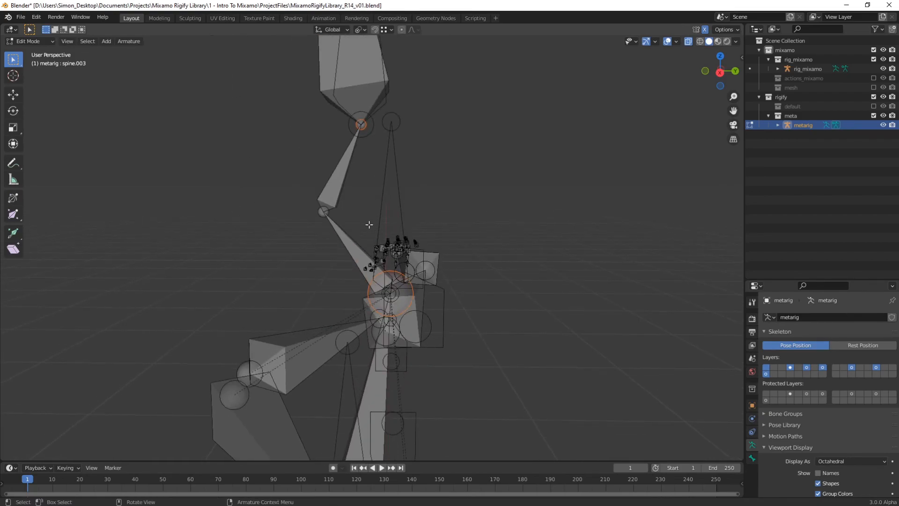
{"action": "key", "text": "shift+s"}
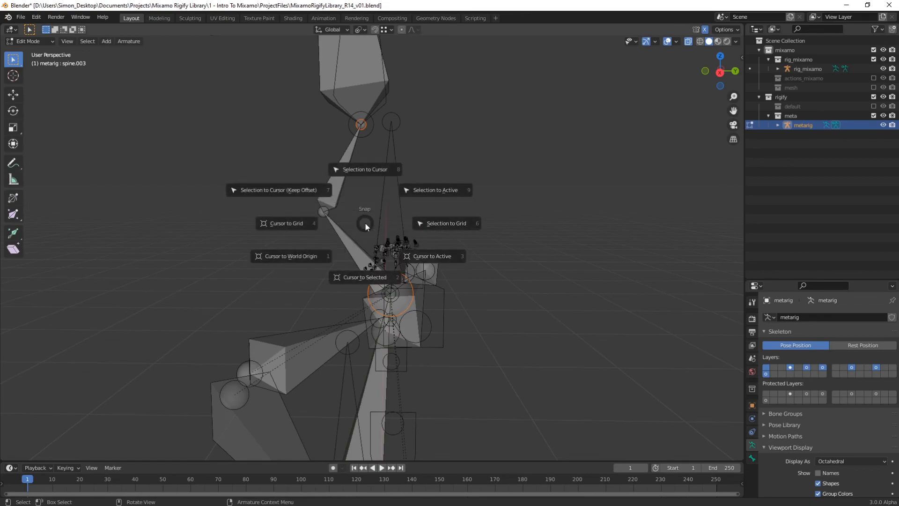
{"action": "left_click", "coordinate": [378, 278]}
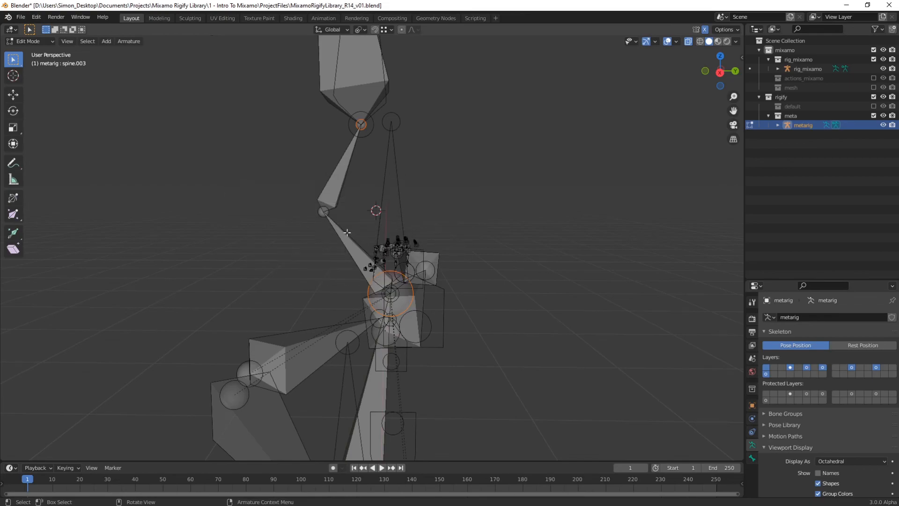
Snap the joint between the two neck bones to the 3D cursor, keeping the offset.
{"action": "left_click", "coordinate": [320, 212]}
{"action": "key", "text": "shift+s"}
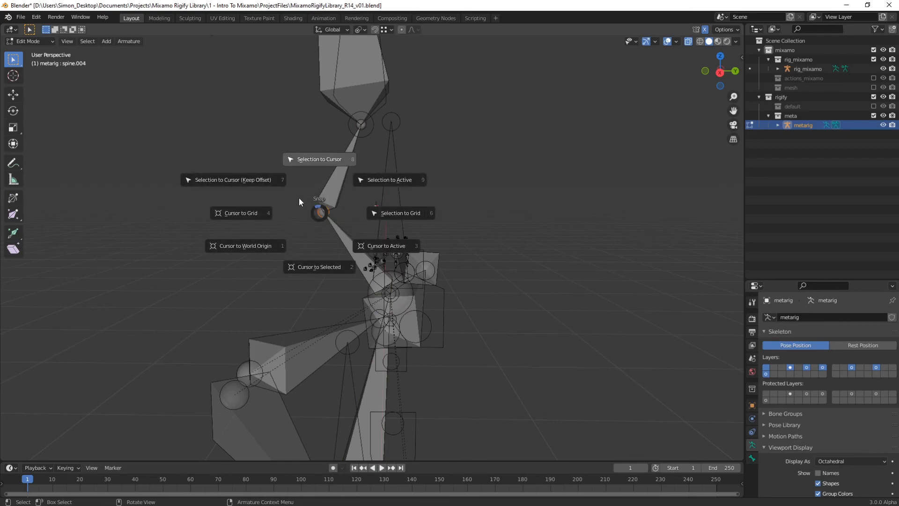
{"action": "left_click", "coordinate": [261, 181]}
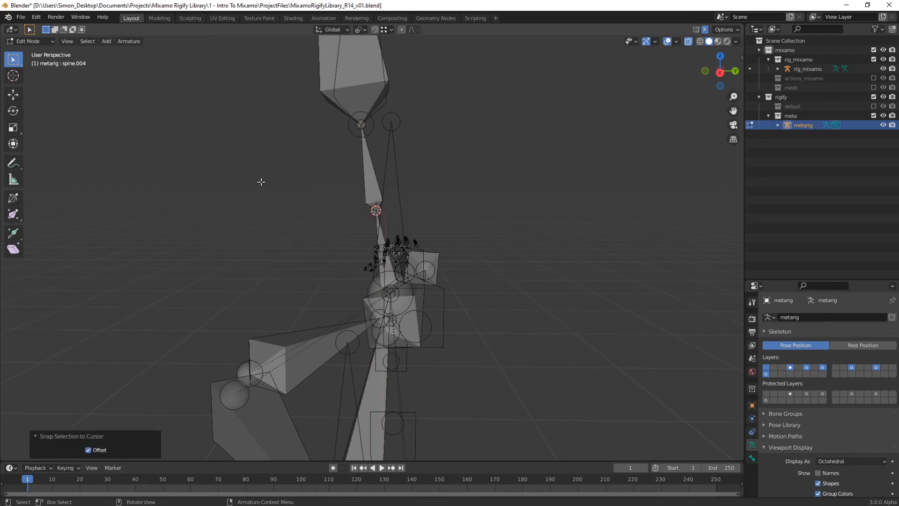
Subdivide the metarig's chest bone spine.003 with one cut.
{"action": "scroll", "coordinate": [411, 212], "scroll_direction": "down", "scroll_amount": 1}
{"action": "middle_click_drag", "start_coordinate": [420, 213], "coordinate": [376, 189]}
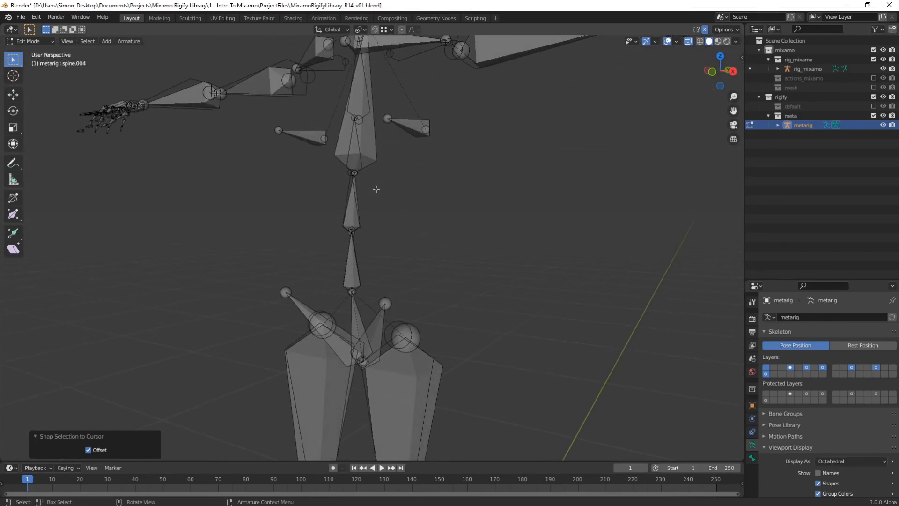
{"action": "left_click", "coordinate": [354, 145]}
{"action": "key", "text": "KP_Decimal"}
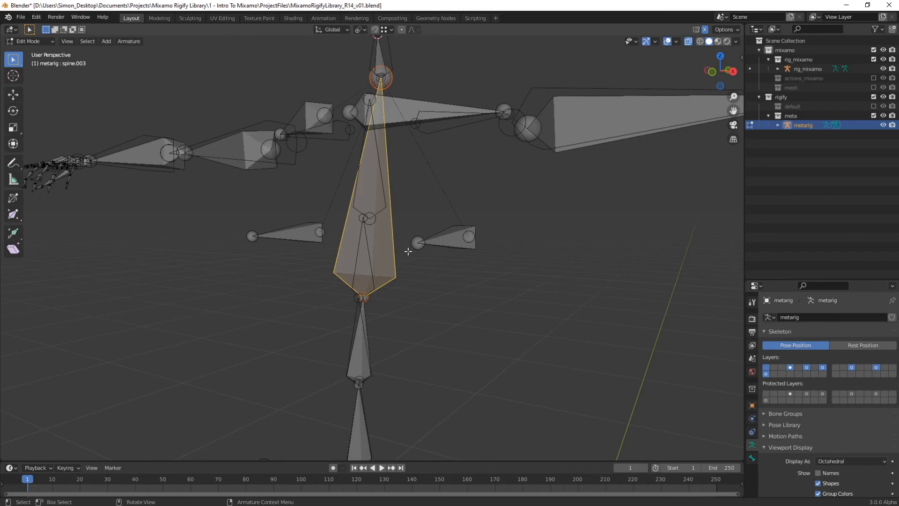
{"action": "key", "text": "F3"}
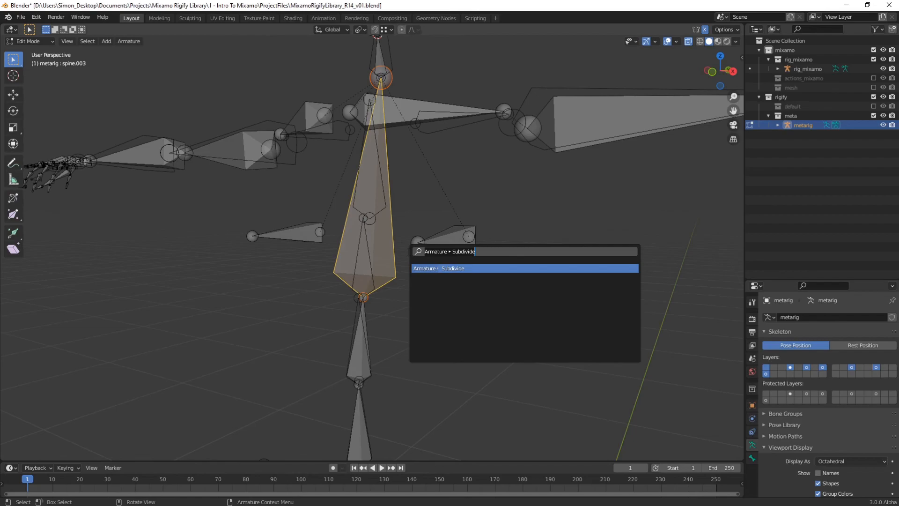
{"action": "key", "text": "Return"}
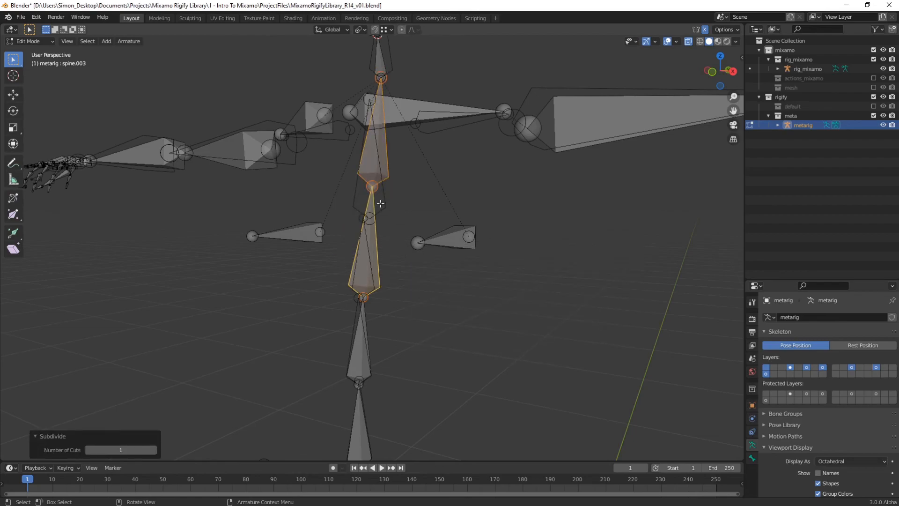
Move the new joint between the two chest bones down onto the matching Mixamo spine joint.
{"action": "left_click", "coordinate": [373, 187]}
{"action": "key", "text": "g"}
{"action": "left_click", "coordinate": [372, 218]}
Rename the upper half of the subdivided chest bone to spine.chest.
{"action": "left_click", "coordinate": [374, 182]}
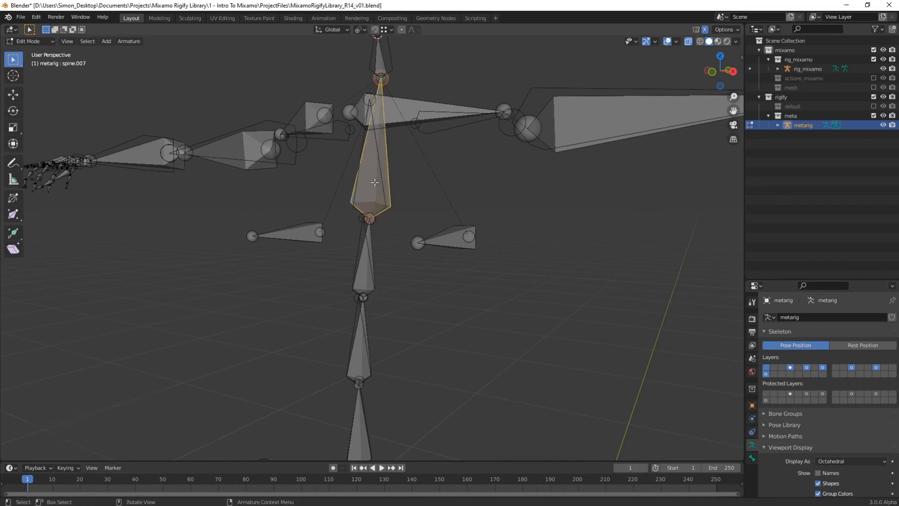
{"action": "left_click", "coordinate": [751, 458]}
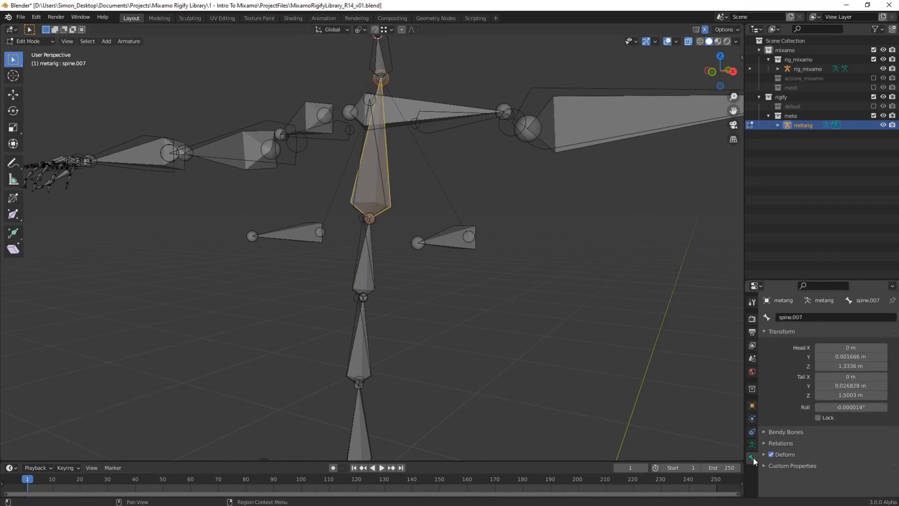
{"action": "left_click", "coordinate": [799, 317]}
{"action": "type", "text": "che"}
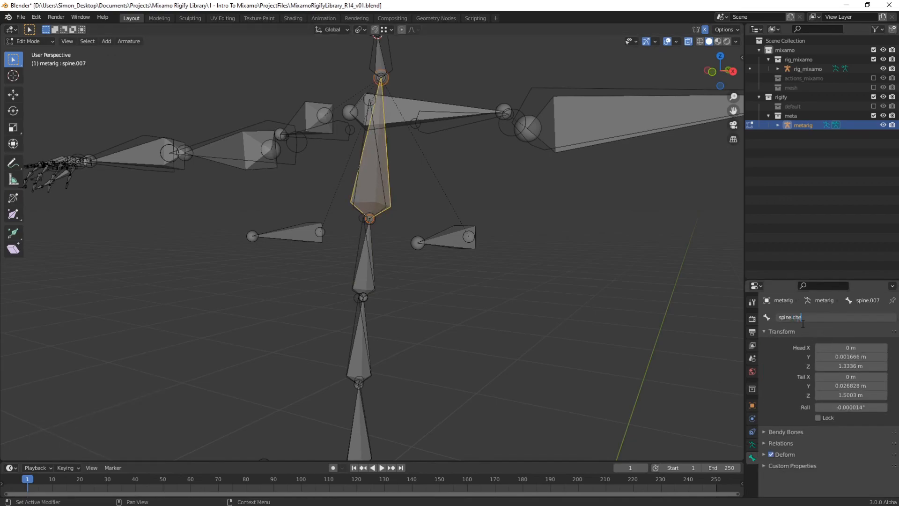
{"action": "type", "text": "st"}
{"action": "key", "text": "Return"}
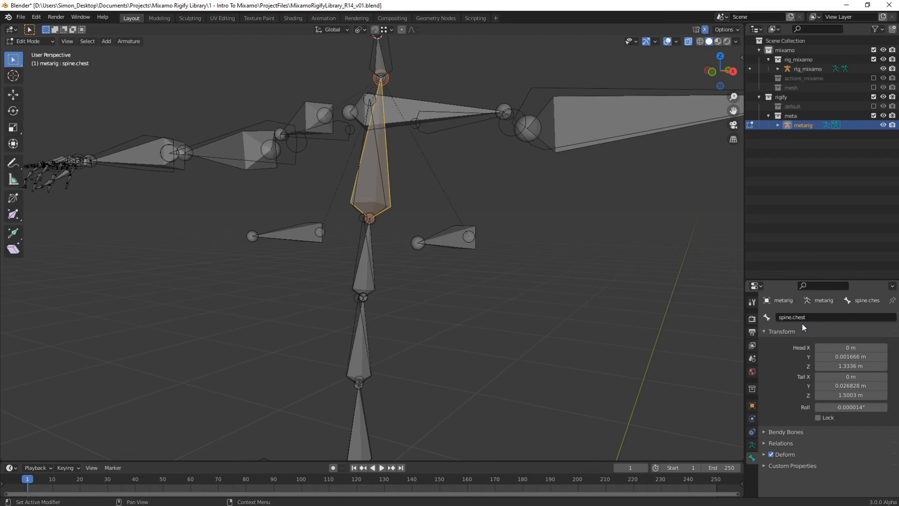
Select the metarig's spine chain from the pelvis up through the neck and head bones, and clear its bone roll.
{"action": "middle_click_drag", "start_coordinate": [453, 300], "coordinate": [435, 300]}
{"action": "middle_click_drag", "start_coordinate": [435, 301], "coordinate": [447, 343], "text": "shift"}
{"action": "scroll", "coordinate": [455, 253], "scroll_direction": "down", "scroll_amount": 3}
{"action": "middle_click_drag", "start_coordinate": [426, 317], "coordinate": [443, 328]}
{"action": "middle_click_drag", "start_coordinate": [390, 293], "coordinate": [382, 294]}
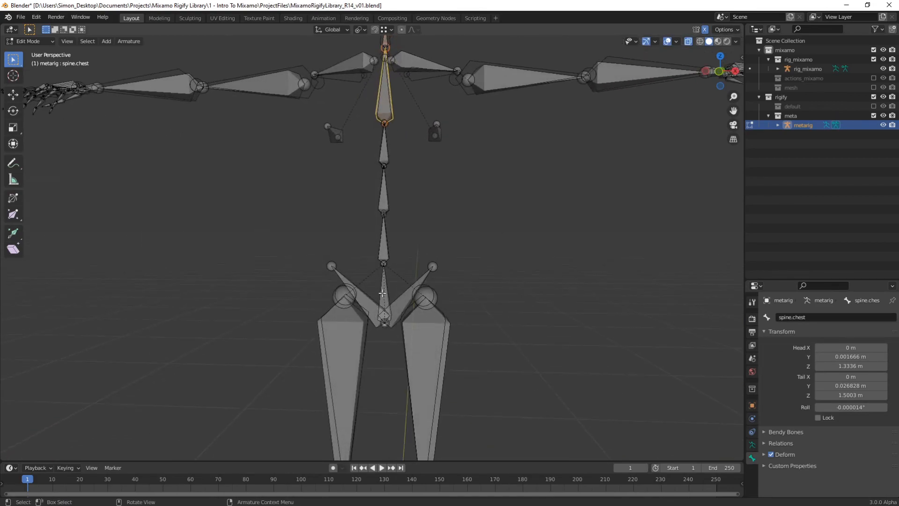
{"action": "key", "text": "ctrl+l"}
{"action": "scroll", "coordinate": [439, 278], "scroll_direction": "down", "scroll_amount": 5}
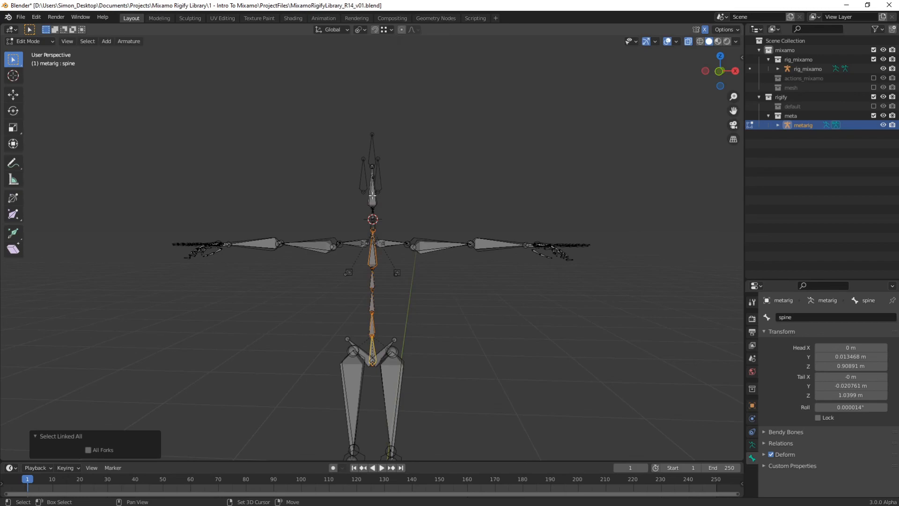
{"action": "left_click", "coordinate": [372, 194], "text": "ctrl"}
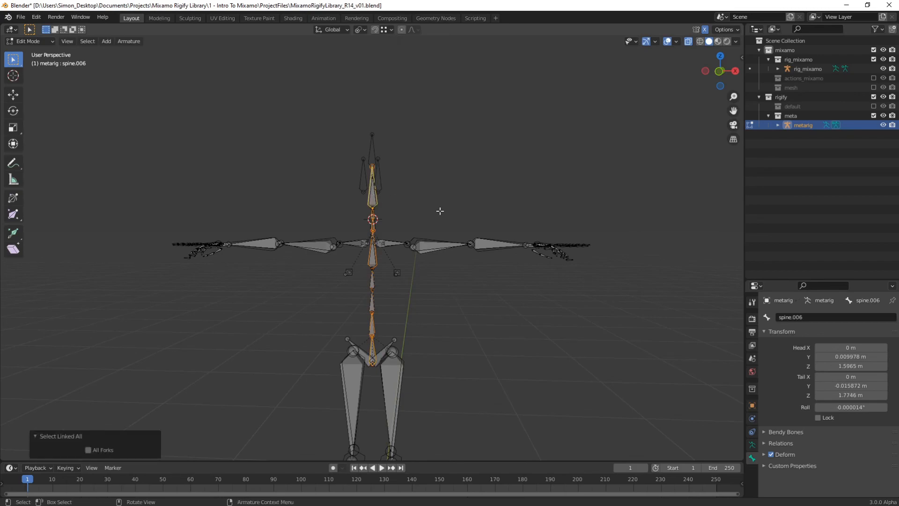
{"action": "scroll", "coordinate": [403, 262], "scroll_direction": "up", "scroll_amount": 4}
{"action": "left_click", "coordinate": [393, 273], "text": "ctrl"}
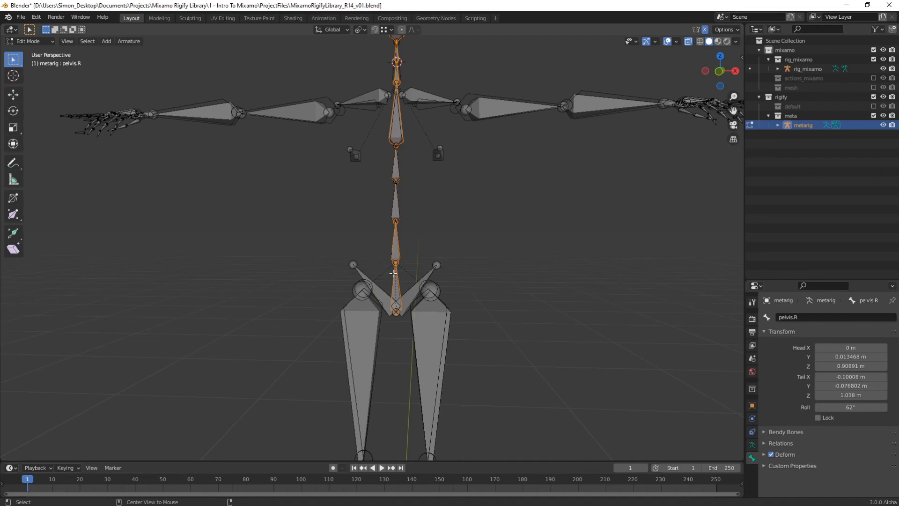
{"action": "key", "text": "alt+r"}
Move the base joint of shoulder.L onto the base joint of the Mixamo left shoulder.
{"action": "middle_click_drag", "start_coordinate": [462, 212], "coordinate": [417, 221]}
{"action": "middle_click_drag", "start_coordinate": [395, 113], "coordinate": [381, 249], "text": "shift"}
{"action": "scroll", "coordinate": [357, 237], "scroll_direction": "up", "scroll_amount": 2}
{"action": "left_click", "coordinate": [356, 238]}
{"action": "scroll", "coordinate": [378, 238], "scroll_direction": "up", "scroll_amount": 2}
{"action": "key", "text": "g"}
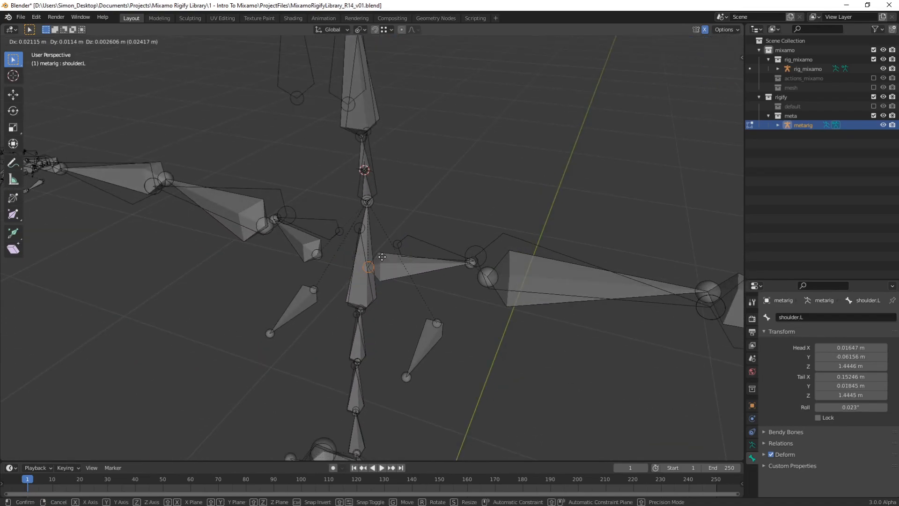
{"action": "left_click", "coordinate": [424, 231]}
Move the tip of shoulder.L and the base of upper_arm.L onto the Mixamo left upper arm joint.
{"action": "scroll", "coordinate": [529, 276], "scroll_direction": "up", "scroll_amount": 2}
{"action": "scroll", "coordinate": [530, 276], "scroll_direction": "up", "scroll_amount": 1}
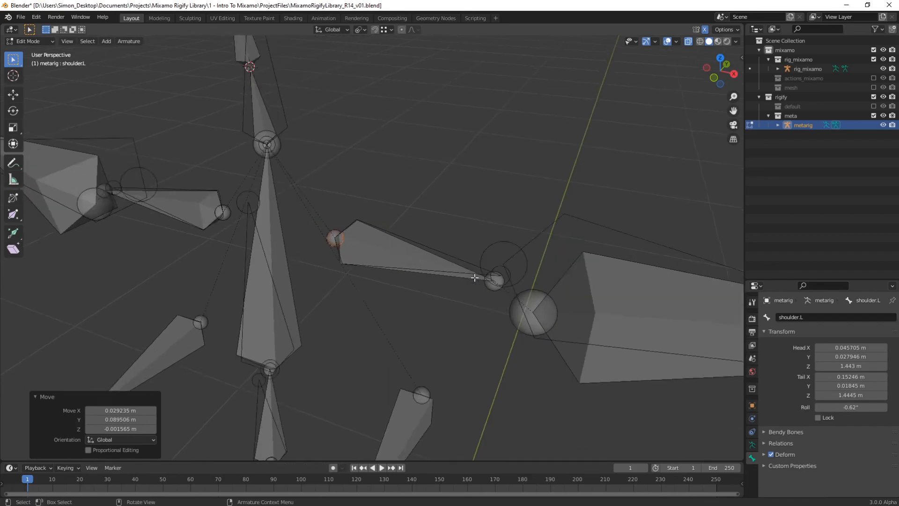
{"action": "left_click", "coordinate": [492, 278]}
{"action": "key", "text": "g"}
{"action": "left_click", "coordinate": [507, 263]}
{"action": "left_click", "coordinate": [533, 313]}
{"action": "key", "text": "g"}
{"action": "left_click", "coordinate": [504, 264]}
Move the metarig's left elbow joint onto the Mixamo left elbow joint.
{"action": "scroll", "coordinate": [505, 264], "scroll_direction": "down", "scroll_amount": 3}
{"action": "middle_click_drag", "start_coordinate": [505, 263], "coordinate": [435, 269]}
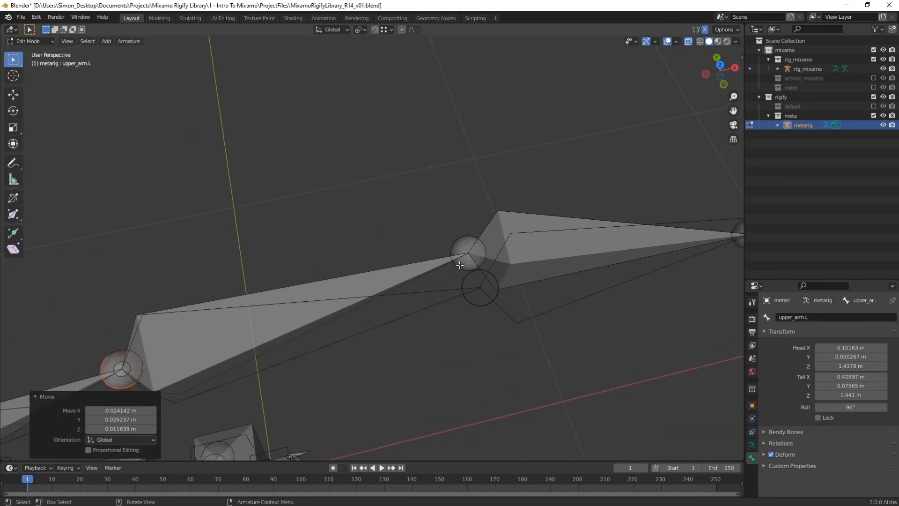
{"action": "left_click", "coordinate": [467, 258]}
{"action": "key", "text": "g"}
{"action": "left_click", "coordinate": [481, 285]}
Select all left hand and finger bones and move them in top view about 0.080 m on X and 0.012 m on Y.
{"action": "scroll", "coordinate": [480, 285], "scroll_direction": "down", "scroll_amount": 2}
{"action": "middle_click_drag", "start_coordinate": [480, 285], "coordinate": [338, 267]}
{"action": "scroll", "coordinate": [338, 268], "scroll_direction": "up", "scroll_amount": 2}
{"action": "left_click_drag", "start_coordinate": [359, 170], "coordinate": [693, 411]}
{"action": "left_click", "coordinate": [722, 68]}
{"action": "scroll", "coordinate": [490, 300], "scroll_direction": "up", "scroll_amount": 3}
{"action": "middle_click_drag", "start_coordinate": [548, 319], "coordinate": [457, 270], "text": "shift"}
{"action": "key", "text": "g"}
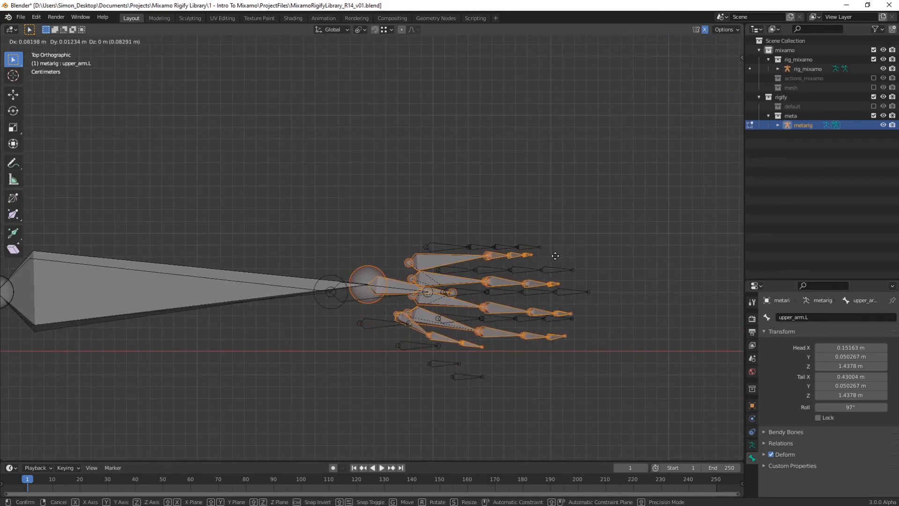
{"action": "left_click", "coordinate": [555, 256]}
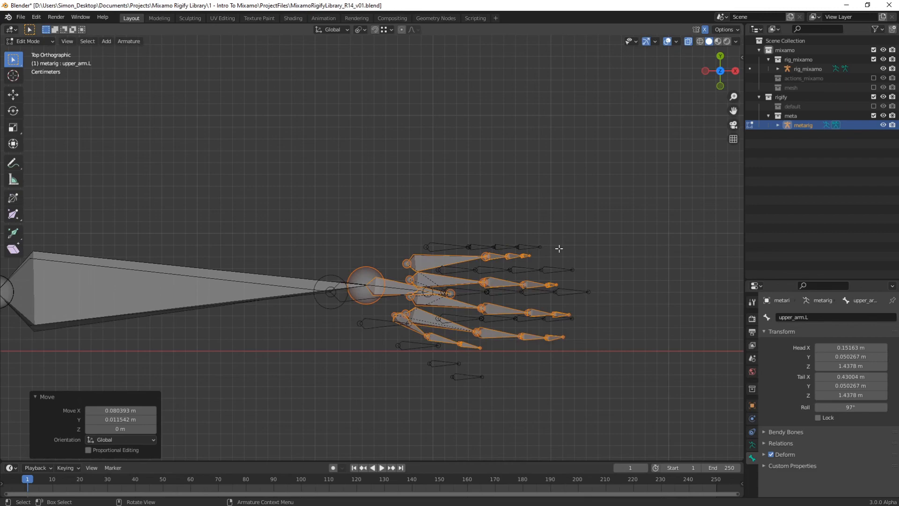
Set the transform pivot to the active element, make hand.L active, and rotate the left hand bones by about -3.67° in top view.
{"action": "left_click", "coordinate": [363, 29]}
{"action": "left_click", "coordinate": [383, 82]}
{"action": "left_click", "coordinate": [392, 280], "text": "shift"}
{"action": "key", "text": "r"}
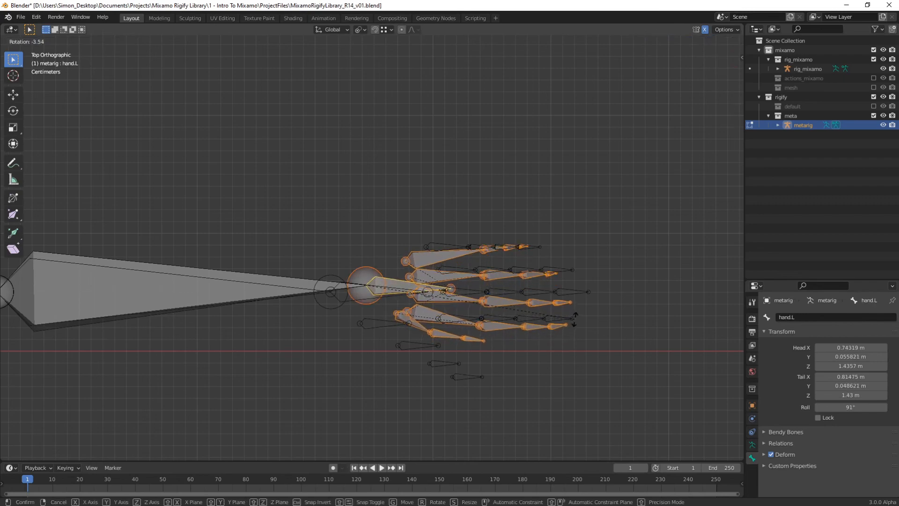
{"action": "left_click", "coordinate": [570, 319]}
Shift the left hand bones about -0.014 m on X and -0.0016 m on Y, and fine-tune their position along global X.
{"action": "key", "text": "g"}
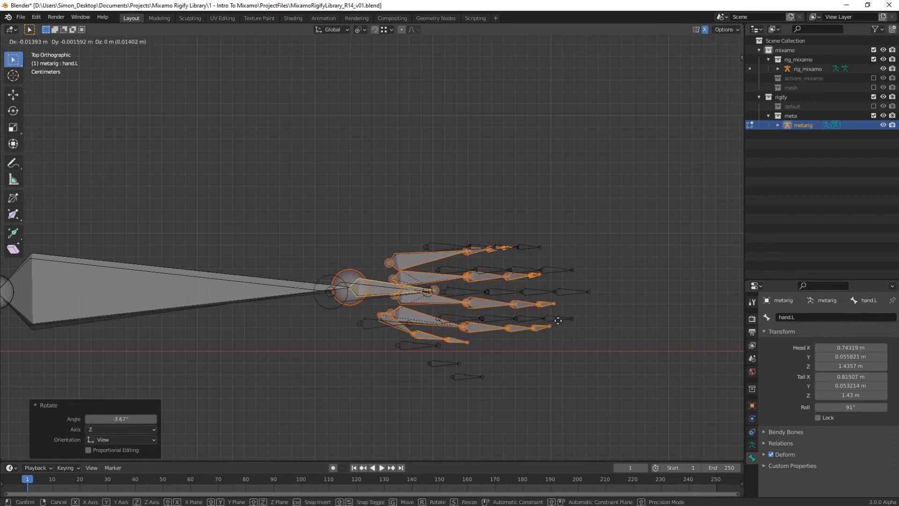
{"action": "left_click", "coordinate": [557, 320]}
{"action": "middle_click_drag", "start_coordinate": [495, 319], "coordinate": [529, 327]}
{"action": "key", "text": "g"}
{"action": "key", "text": "y"}
{"action": "right_click", "coordinate": [514, 326]}
{"action": "scroll", "coordinate": [481, 295], "scroll_direction": "up", "scroll_amount": 2}
{"action": "middle_click_drag", "start_coordinate": [480, 295], "coordinate": [486, 334]}
{"action": "key", "text": "g"}
{"action": "key", "text": "x"}
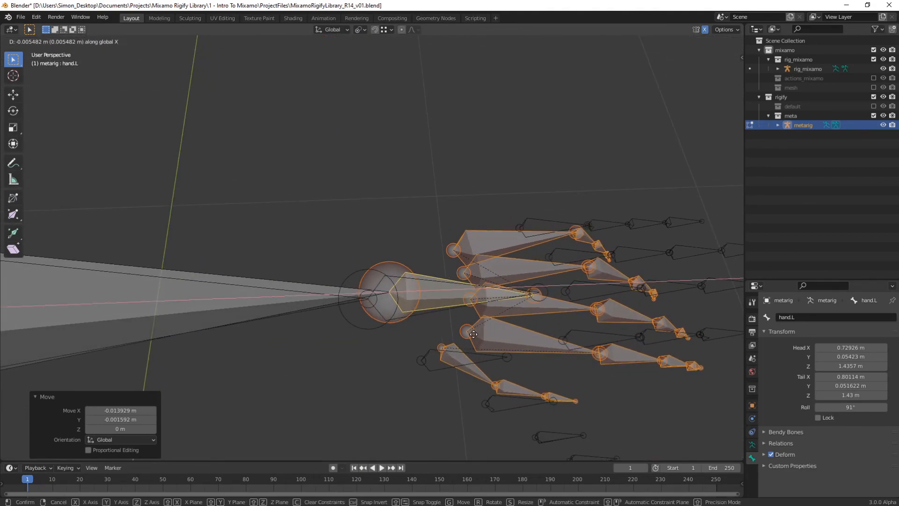
{"action": "left_click", "coordinate": [441, 335]}
Rotate and move the left hand bones to line up with the direction of the Mixamo hand.
{"action": "middle_click_drag", "start_coordinate": [466, 303], "coordinate": [459, 328]}
{"action": "middle_click_drag", "start_coordinate": [520, 302], "coordinate": [351, 155]}
{"action": "key", "text": "r"}
{"action": "left_click", "coordinate": [487, 272]}
{"action": "key", "text": "g"}
{"action": "left_click", "coordinate": [368, 195]}
Snap the left wrist joint and the tip of hand.L onto the matching joints of the Mixamo hand bone.
{"action": "middle_click_drag", "start_coordinate": [258, 190], "coordinate": [412, 284], "text": "shift"}
{"action": "scroll", "coordinate": [387, 226], "scroll_direction": "up", "scroll_amount": 1}
{"action": "left_click", "coordinate": [386, 227]}
{"action": "key", "text": "g"}
{"action": "left_click", "coordinate": [404, 244], "text": "ctrl"}
{"action": "middle_click_drag", "start_coordinate": [412, 283], "coordinate": [328, 289], "text": "shift"}
{"action": "left_click", "coordinate": [464, 317]}
{"action": "key", "text": "g"}
{"action": "left_click", "coordinate": [505, 321], "text": "ctrl"}
Select the left thumb chain, then rotate and move it toward the Mixamo thumb.
{"action": "middle_click_drag", "start_coordinate": [505, 321], "coordinate": [393, 257]}
{"action": "left_click", "coordinate": [371, 268]}
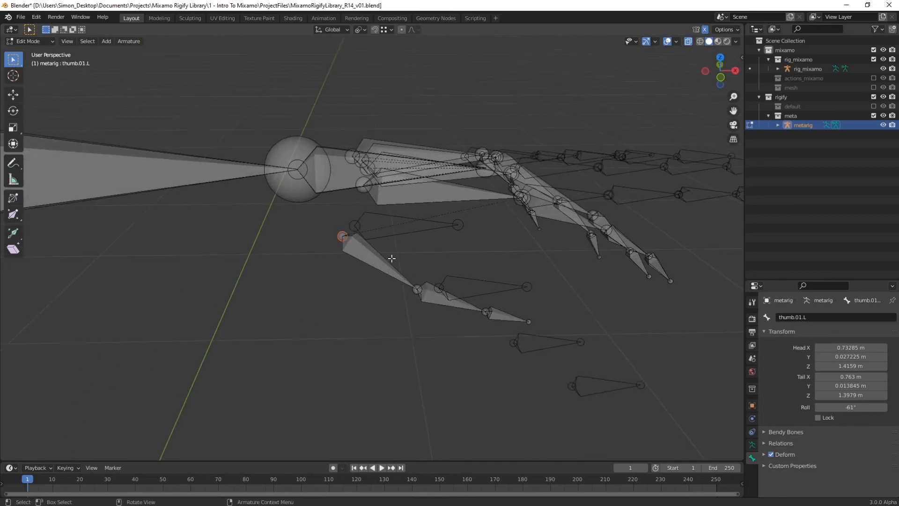
{"action": "scroll", "coordinate": [393, 258], "scroll_direction": "down", "scroll_amount": 3}
{"action": "middle_click_drag", "start_coordinate": [447, 282], "coordinate": [583, 313]}
{"action": "key", "text": "r"}
{"action": "left_click", "coordinate": [464, 346]}
{"action": "key", "text": "g"}
{"action": "left_click", "coordinate": [517, 275]}
Refine the left thumb chain's angle and position from further viewing directions to follow the Mixamo thumb.
{"action": "key", "text": "r"}
{"action": "left_click", "coordinate": [394, 367]}
{"action": "key", "text": "g"}
{"action": "left_click", "coordinate": [397, 368]}
{"action": "key", "text": "r"}
{"action": "left_click", "coordinate": [586, 307]}
{"action": "key", "text": "g"}
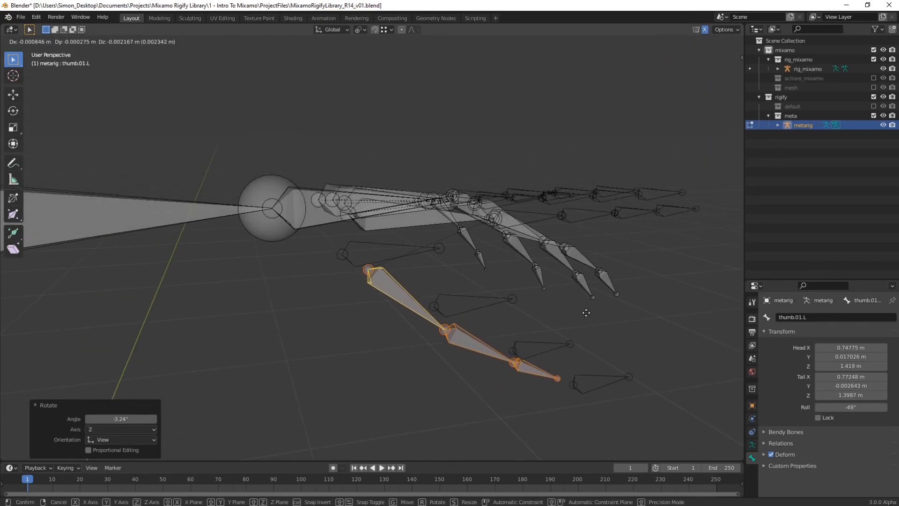
{"action": "left_click", "coordinate": [586, 313]}
Snap the base of thumb.01.L and its joint with thumb.02.L onto the first two Mixamo thumb joints.
{"action": "left_click", "coordinate": [367, 275]}
{"action": "key", "text": "g"}
{"action": "left_click", "coordinate": [375, 269], "text": "ctrl"}
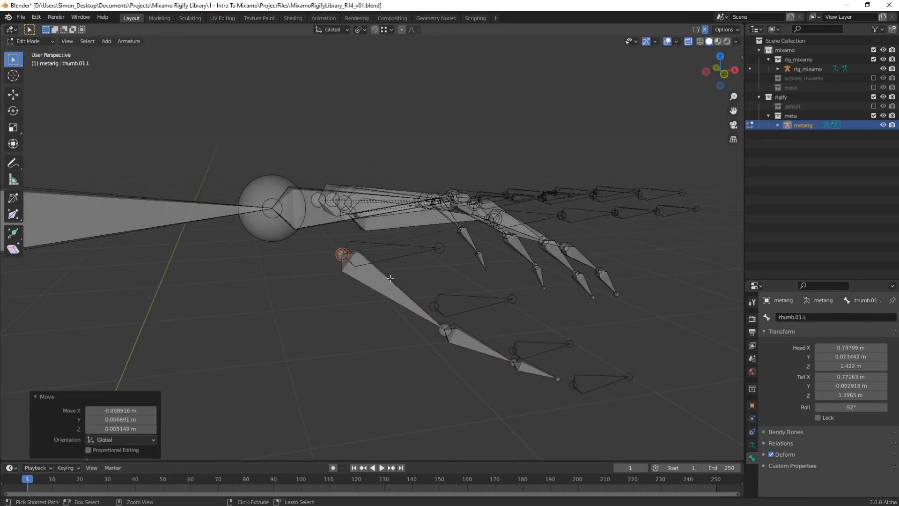
{"action": "left_click", "coordinate": [445, 330]}
{"action": "key", "text": "g"}
{"action": "left_click", "coordinate": [437, 310], "text": "ctrl"}
Snap the joint between thumb.02.L and thumb.03.L and the thumb tip onto the remaining Mixamo thumb joints.
{"action": "left_click", "coordinate": [515, 362]}
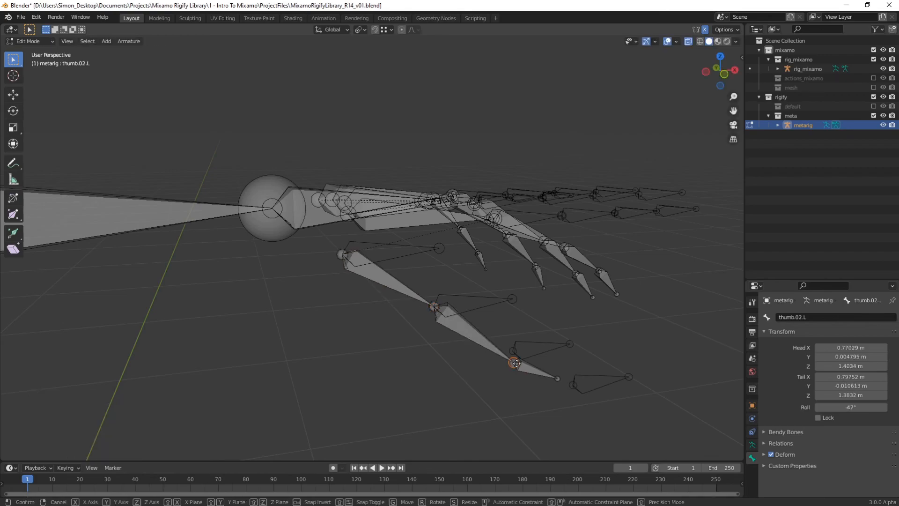
{"action": "key", "text": "g"}
{"action": "left_click", "coordinate": [540, 363], "text": "ctrl"}
{"action": "left_click", "coordinate": [557, 378]}
{"action": "key", "text": "g"}
{"action": "left_click", "coordinate": [572, 385], "text": "ctrl"}
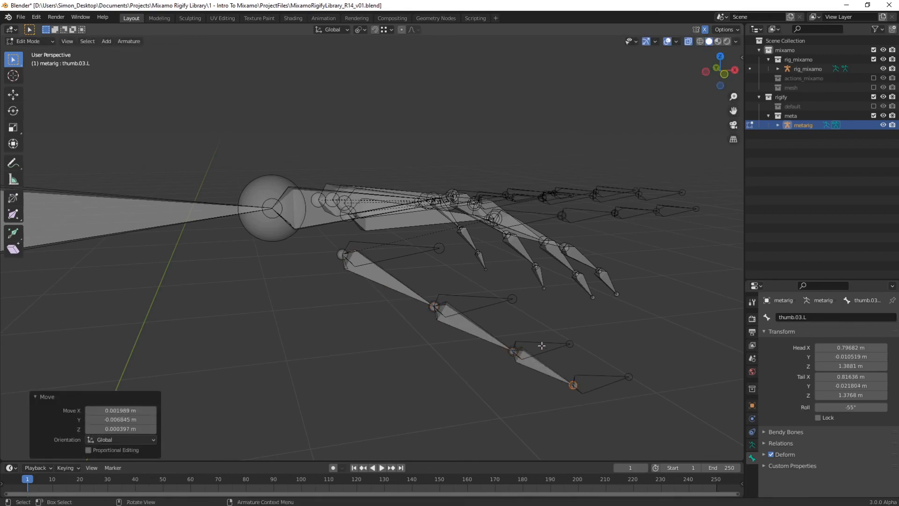
Select the left index finger chain from f_index.01.L to its tip and snap its base onto the Mixamo index finger base joint.
{"action": "middle_click_drag", "start_coordinate": [572, 385], "coordinate": [470, 383]}
{"action": "scroll", "coordinate": [469, 384], "scroll_direction": "up", "scroll_amount": 3}
{"action": "middle_click_drag", "start_coordinate": [477, 353], "coordinate": [383, 331], "text": "shift"}
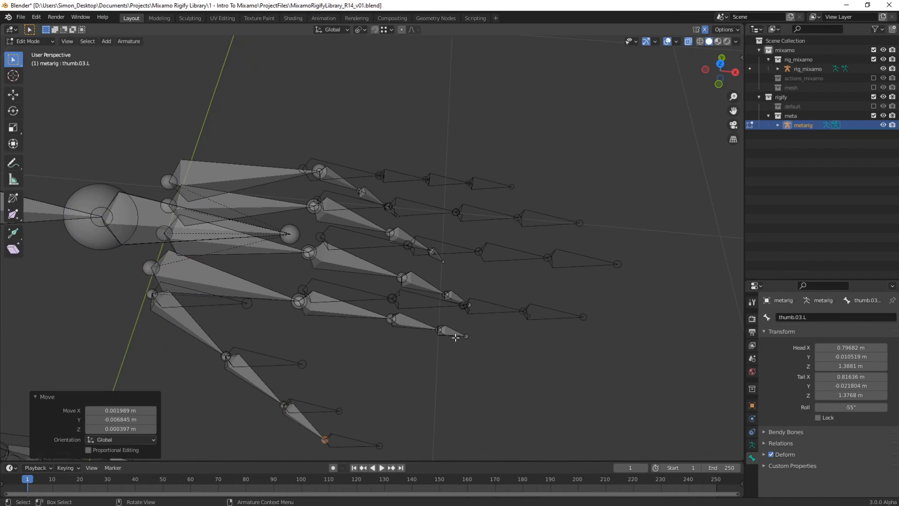
{"action": "left_click", "coordinate": [456, 335], "text": "shift"}
{"action": "middle_click_drag", "start_coordinate": [321, 305], "coordinate": [396, 311], "text": "shift"}
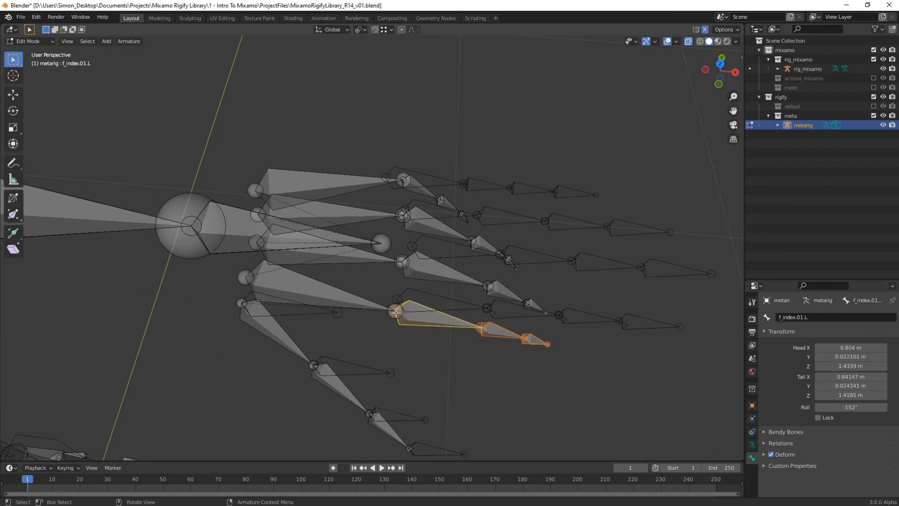
{"action": "scroll", "coordinate": [396, 312], "scroll_direction": "up", "scroll_amount": 1}
{"action": "middle_click_drag", "start_coordinate": [396, 312], "coordinate": [388, 286]}
{"action": "key", "text": "g"}
{"action": "left_click", "coordinate": [396, 272], "text": "ctrl"}
Rotate the left index finger chain about -29.5° seen from the front and about 5° seen from above to follow the Mixamo index finger.
{"action": "scroll", "coordinate": [478, 295], "scroll_direction": "down", "scroll_amount": 3}
{"action": "middle_click_drag", "start_coordinate": [499, 300], "coordinate": [444, 280], "text": "shift"}
{"action": "left_click", "coordinate": [715, 68]}
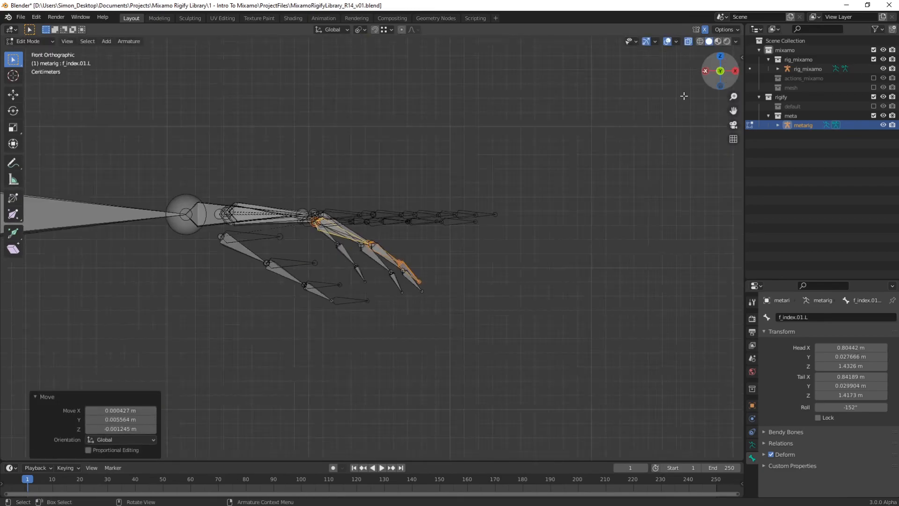
{"action": "key", "text": "r"}
{"action": "left_click", "coordinate": [564, 126]}
{"action": "middle_click_drag", "start_coordinate": [565, 126], "coordinate": [482, 324]}
{"action": "left_click", "coordinate": [716, 67]}
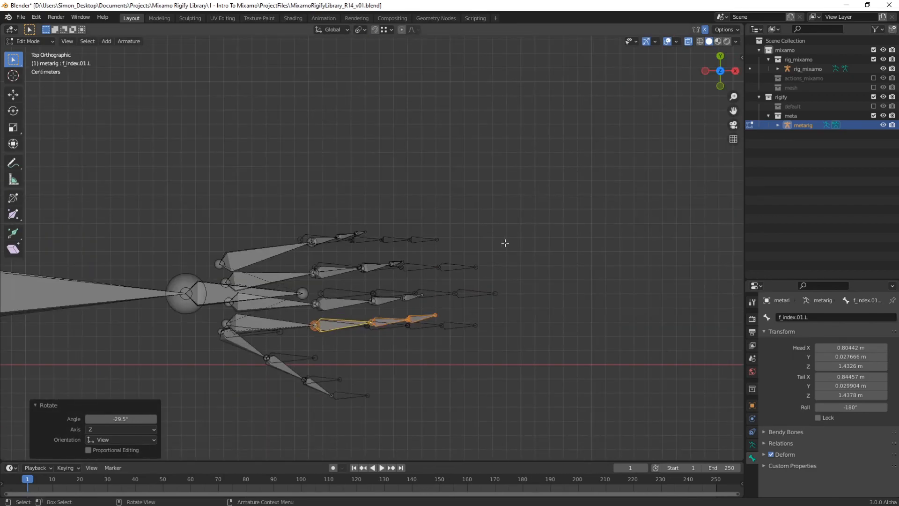
{"action": "key", "text": "r"}
{"action": "left_click", "coordinate": [507, 258]}
{"action": "scroll", "coordinate": [393, 307], "scroll_direction": "up", "scroll_amount": 3}
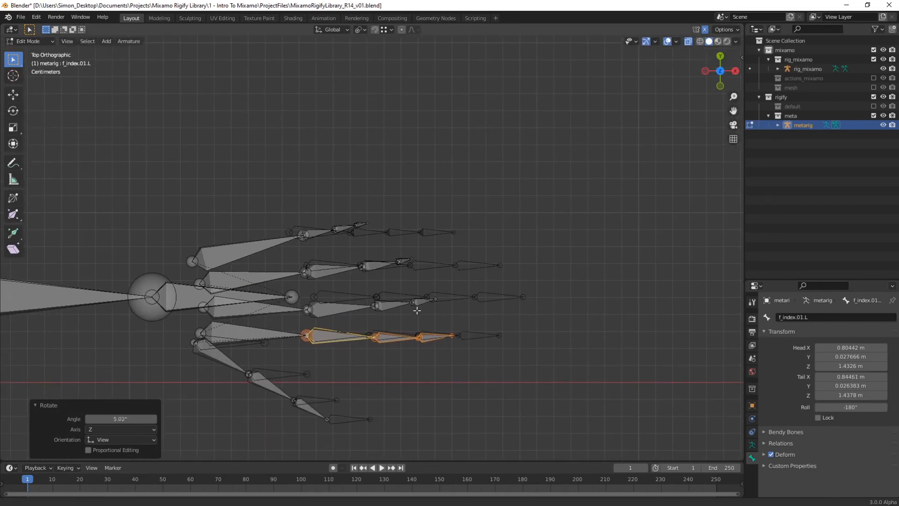
Select the left middle finger chain, move its base onto the Mixamo middle finger base joint and rotate it in top view along that finger.
{"action": "left_click_drag", "start_coordinate": [456, 322], "coordinate": [435, 331]}
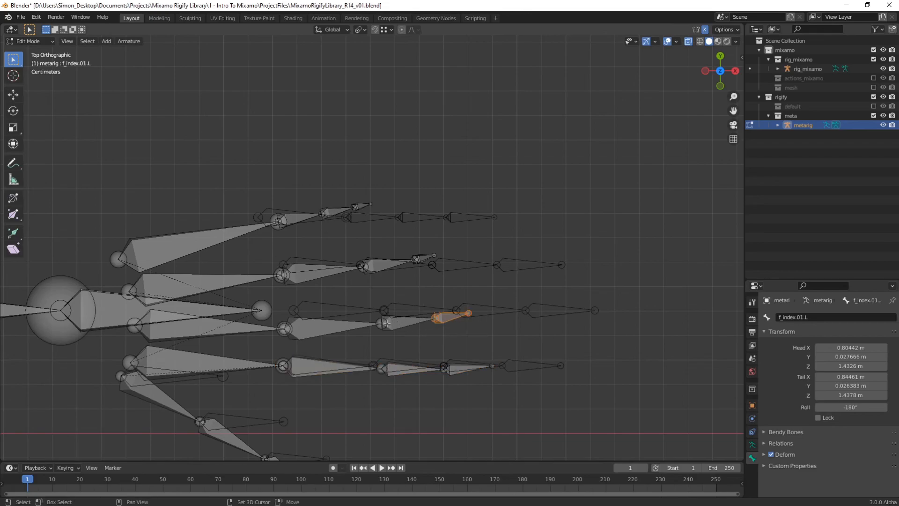
{"action": "key", "text": "g"}
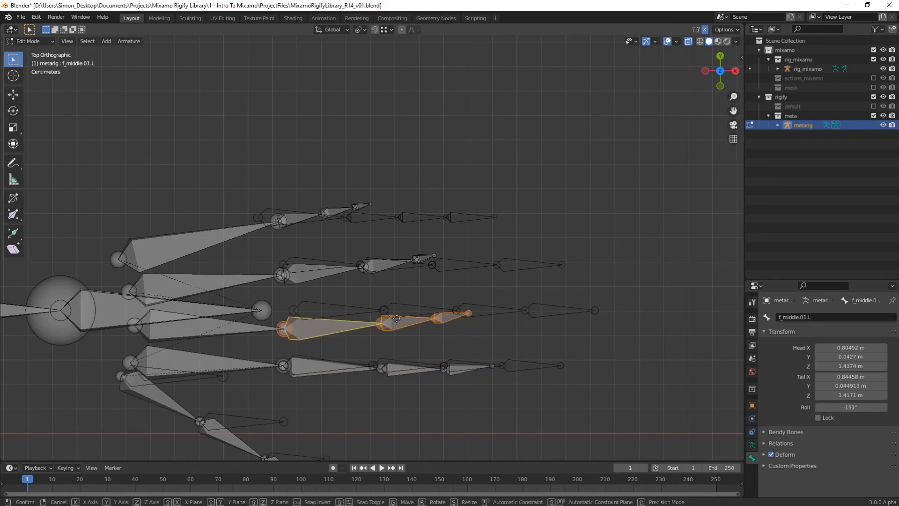
{"action": "left_click", "coordinate": [406, 301]}
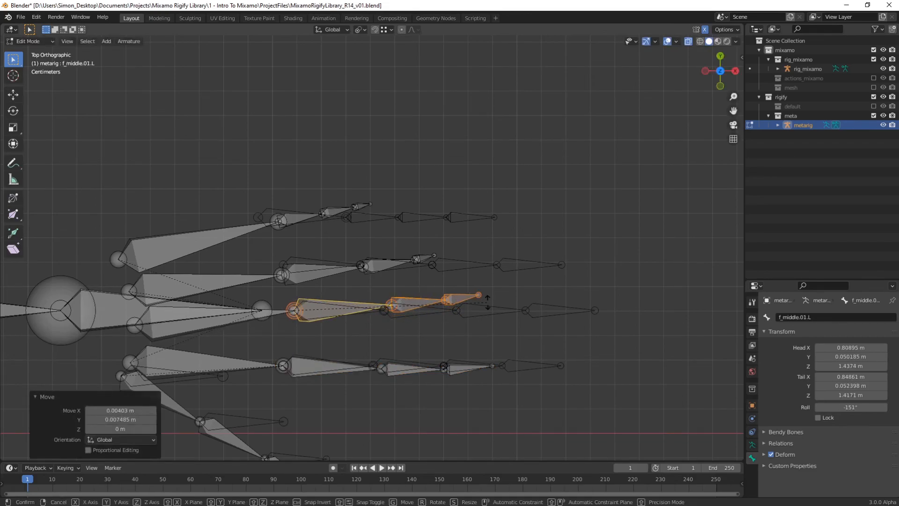
{"action": "key", "text": "r"}
{"action": "key", "text": "s"}
{"action": "left_click", "coordinate": [557, 309]}
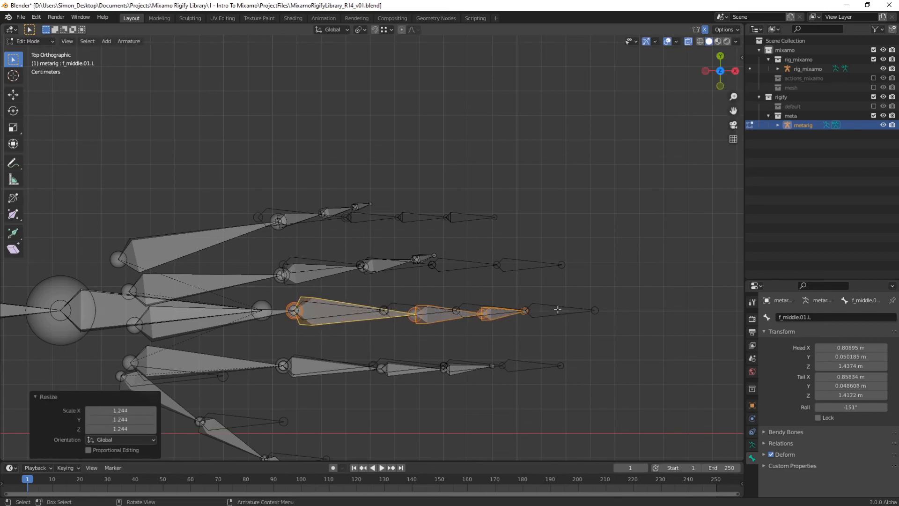
{"action": "key", "text": "ctrl+z"}
Rotate the left middle finger chain about -31.9° in front view to line up with the Mixamo middle finger.
{"action": "left_click_drag", "start_coordinate": [717, 83], "coordinate": [721, 87]}
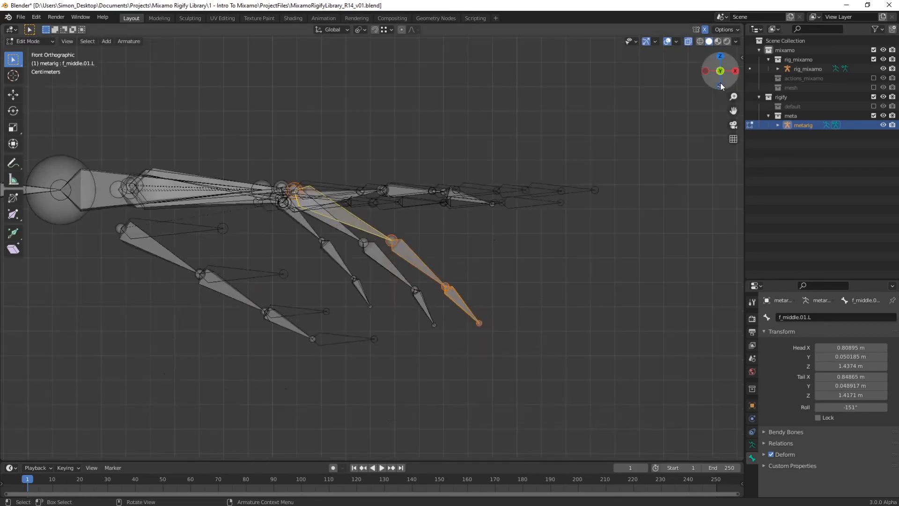
{"action": "key", "text": "r"}
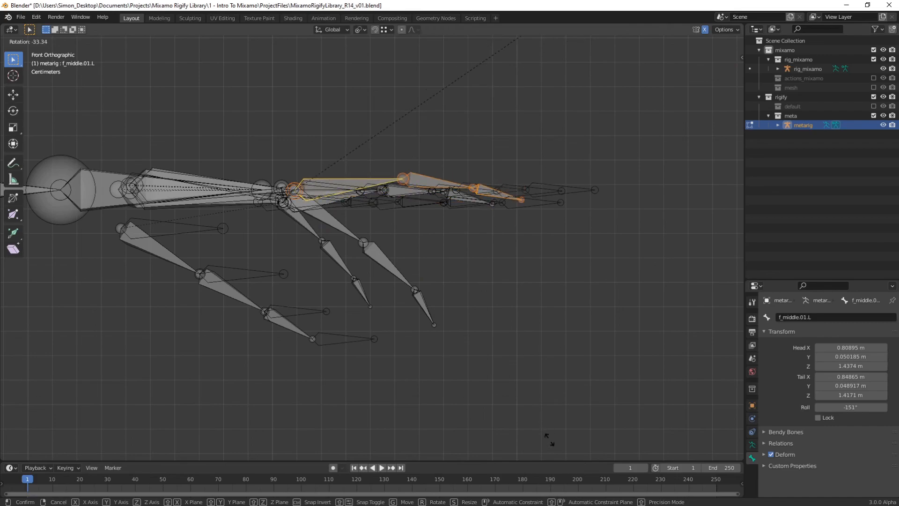
{"action": "left_click", "coordinate": [550, 445]}
Select the left ring finger chain, rotate it about 2.4° in top view and snap its base onto the Mixamo ring finger base joint.
{"action": "left_click", "coordinate": [719, 53]}
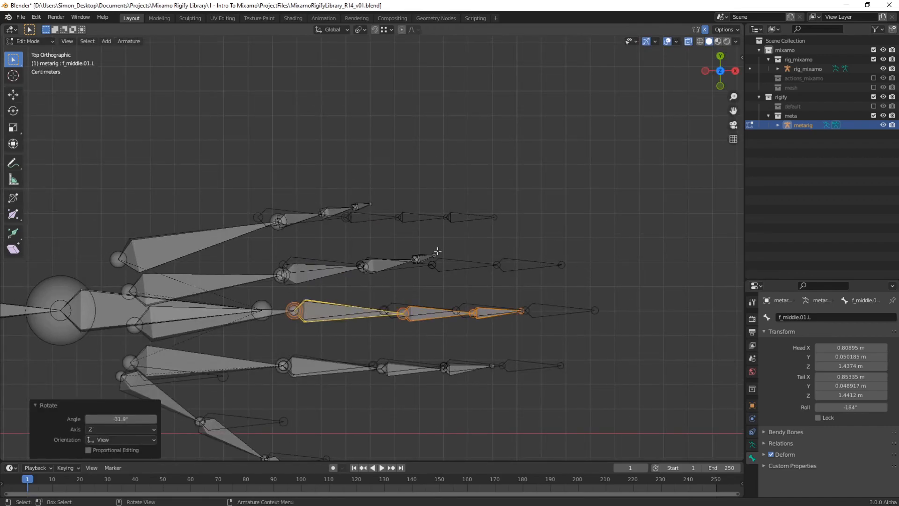
{"action": "left_click_drag", "start_coordinate": [400, 272], "coordinate": [357, 280]}
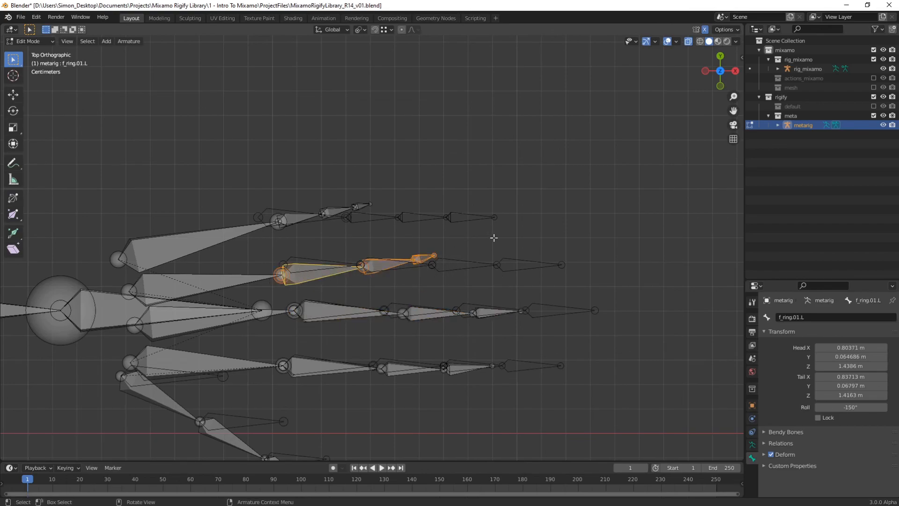
{"action": "key", "text": "r"}
{"action": "left_click", "coordinate": [565, 240]}
{"action": "key", "text": "g"}
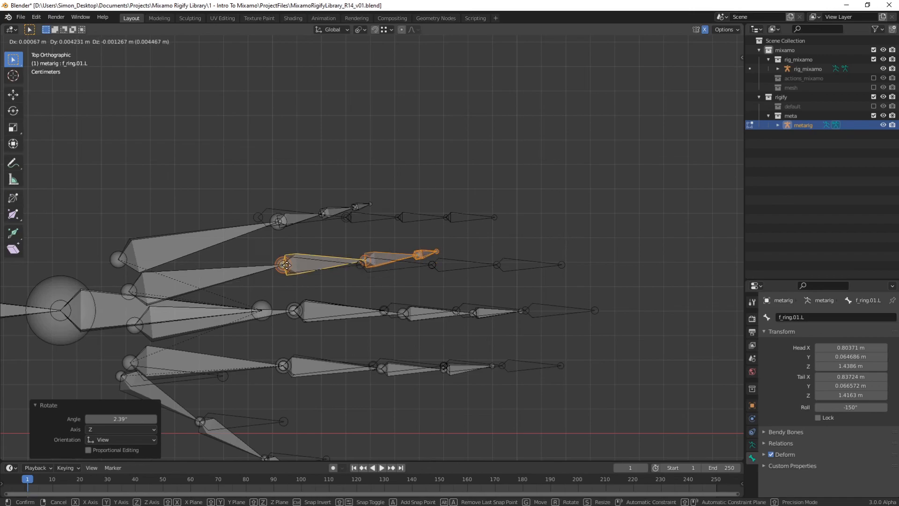
{"action": "left_click", "coordinate": [287, 265]}
Rotate the left ring finger chain about 4.8° in top view, and rotate it in back view to straighten it along the Mixamo ring finger.
{"action": "key", "text": "r"}
{"action": "left_click", "coordinate": [508, 278]}
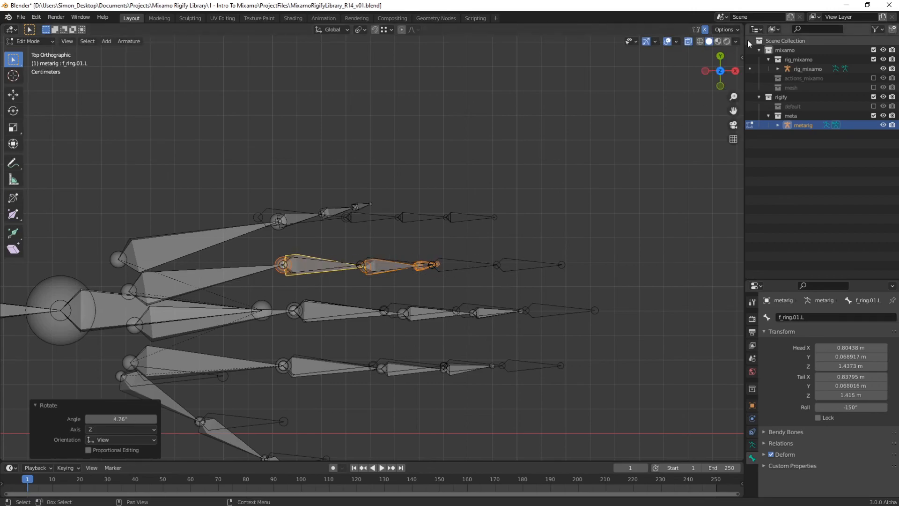
{"action": "left_click", "coordinate": [721, 56]}
{"action": "key", "text": "r"}
{"action": "key", "text": "Return"}
Select the left pinky chain, snap its base onto the Mixamo pinky base joint and rotate it about 9.7° in top view.
{"action": "left_click", "coordinate": [719, 58]}
{"action": "left_click_drag", "start_coordinate": [395, 190], "coordinate": [311, 233]}
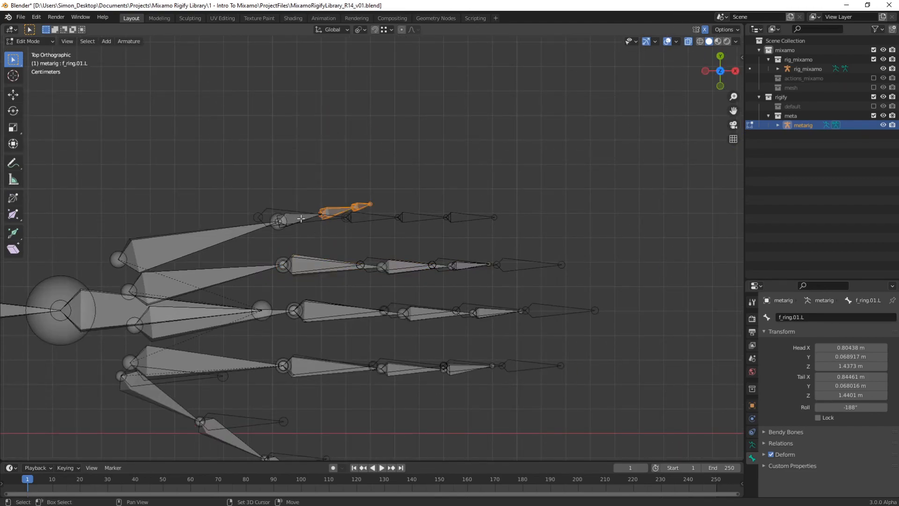
{"action": "key", "text": "g"}
{"action": "left_click", "coordinate": [258, 217], "text": "ctrl"}
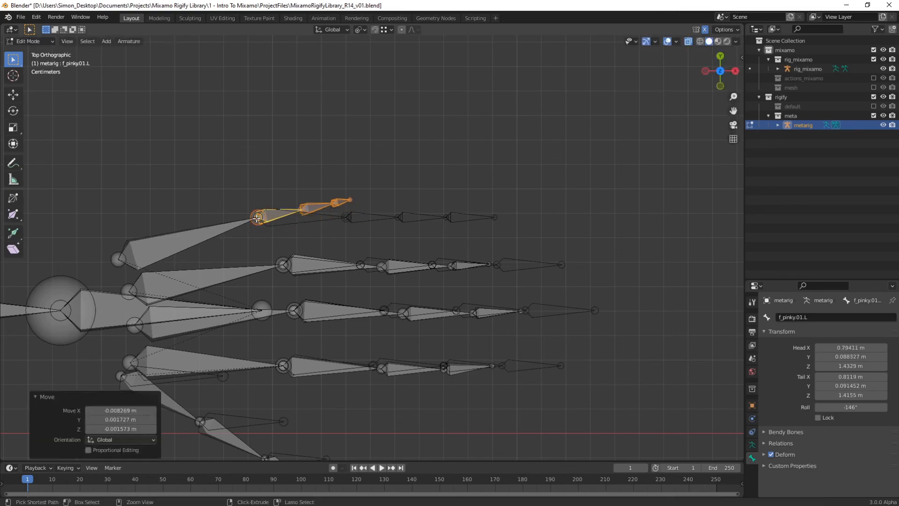
{"action": "key", "text": "r"}
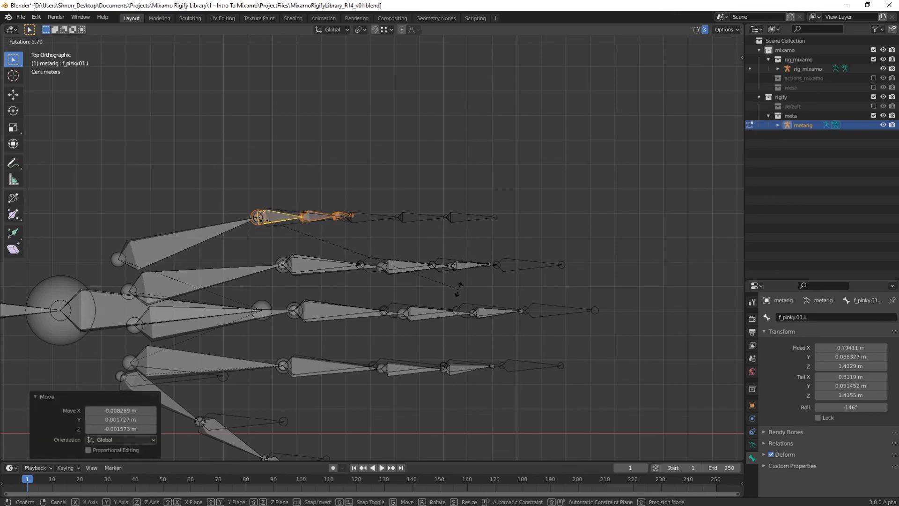
{"action": "left_click", "coordinate": [458, 289]}
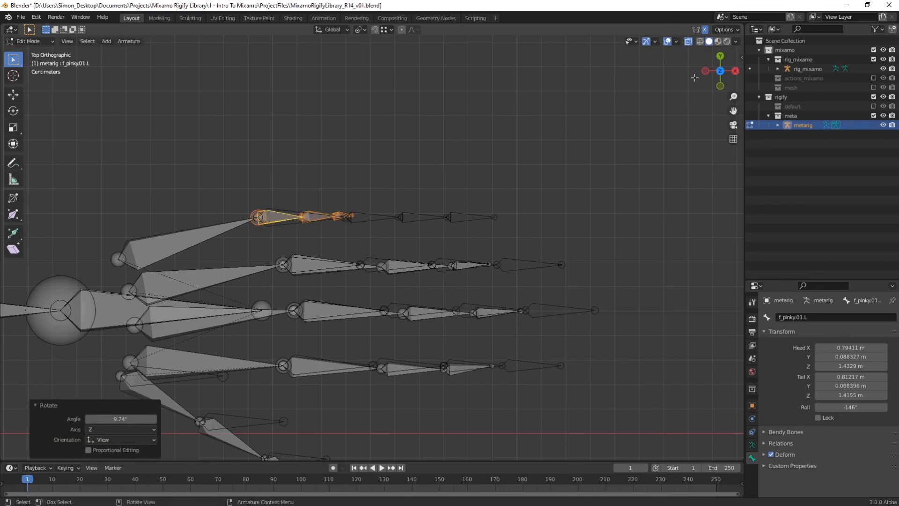
Rotate the left pinky chain about 49.2° in back view and scale it up by about 1.254 toward the Mixamo pinky's length.
{"action": "left_click", "coordinate": [721, 56]}
{"action": "key", "text": "r"}
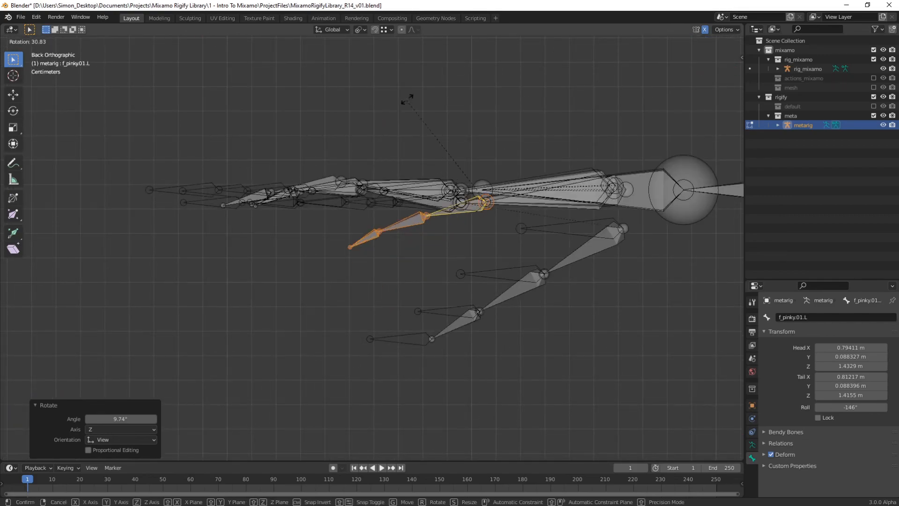
{"action": "left_click", "coordinate": [449, 98]}
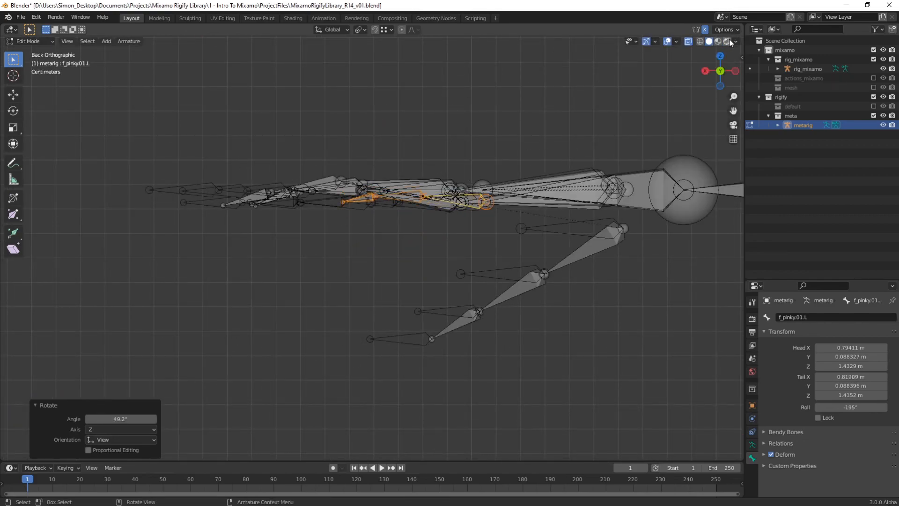
{"action": "left_click", "coordinate": [722, 57]}
{"action": "key", "text": "s"}
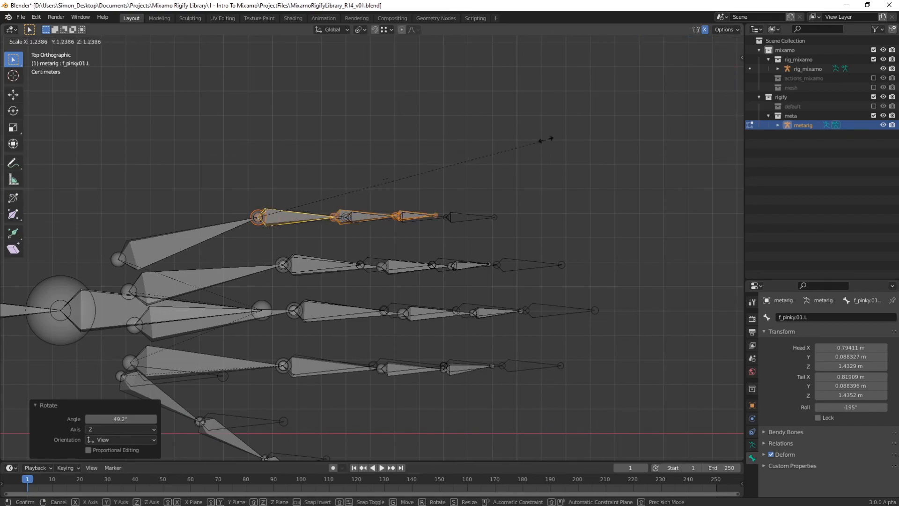
{"action": "left_click", "coordinate": [549, 138]}
Snap the two inner joints and the tip of the left pinky chain onto the matching Mixamo pinky joints.
{"action": "scroll", "coordinate": [428, 166], "scroll_direction": "down", "scroll_amount": 4}
{"action": "scroll", "coordinate": [403, 201], "scroll_direction": "up", "scroll_amount": 5}
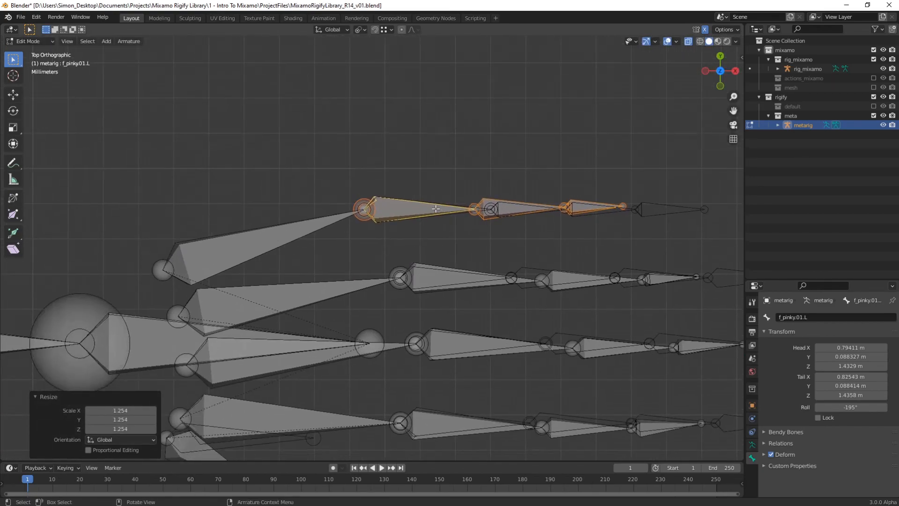
{"action": "left_click", "coordinate": [371, 234]}
{"action": "key", "text": "g"}
{"action": "left_click", "coordinate": [388, 233], "text": "ctrl"}
{"action": "left_click", "coordinate": [461, 230]}
{"action": "key", "text": "g"}
{"action": "left_click", "coordinate": [463, 233], "text": "ctrl"}
{"action": "left_click", "coordinate": [532, 232]}
{"action": "key", "text": "g"}
{"action": "left_click", "coordinate": [532, 234], "text": "ctrl"}
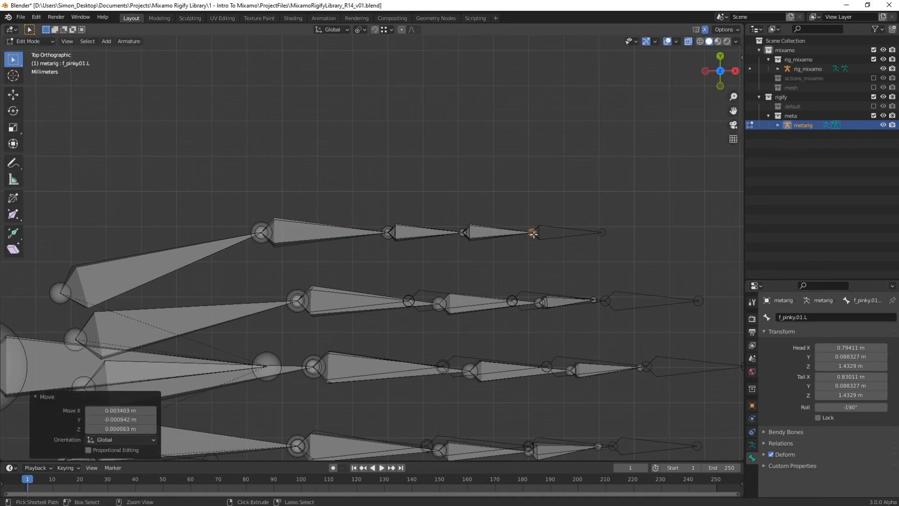
Snap the two inner joints and the tip of the left ring finger chain onto the matching Mixamo ring finger joints.
{"action": "left_click", "coordinate": [439, 303]}
{"action": "key", "text": "g"}
{"action": "left_click", "coordinate": [409, 300], "text": "ctrl"}
{"action": "left_click", "coordinate": [543, 305]}
{"action": "key", "text": "g"}
{"action": "left_click", "coordinate": [511, 301], "text": "ctrl"}
{"action": "left_click", "coordinate": [592, 300]}
{"action": "key", "text": "g"}
{"action": "left_click", "coordinate": [598, 305], "text": "ctrl"}
Snap the joint at the end of f_middle.01.L and the base of that bone onto the corresponding Mixamo middle finger joints.
{"action": "left_click", "coordinate": [468, 371]}
{"action": "key", "text": "g"}
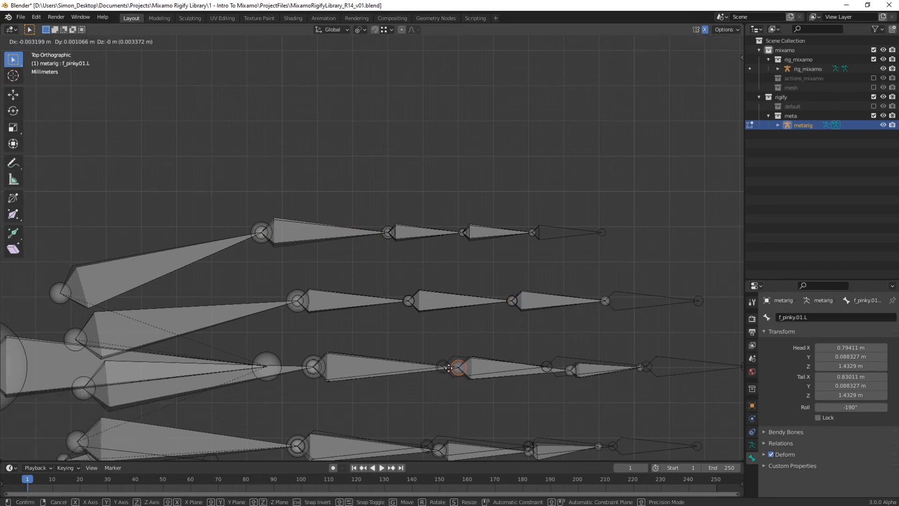
{"action": "left_click", "coordinate": [443, 366], "text": "ctrl"}
{"action": "scroll", "coordinate": [398, 330], "scroll_direction": "up", "scroll_amount": 5}
{"action": "scroll", "coordinate": [455, 379], "scroll_direction": "up", "scroll_amount": 4}
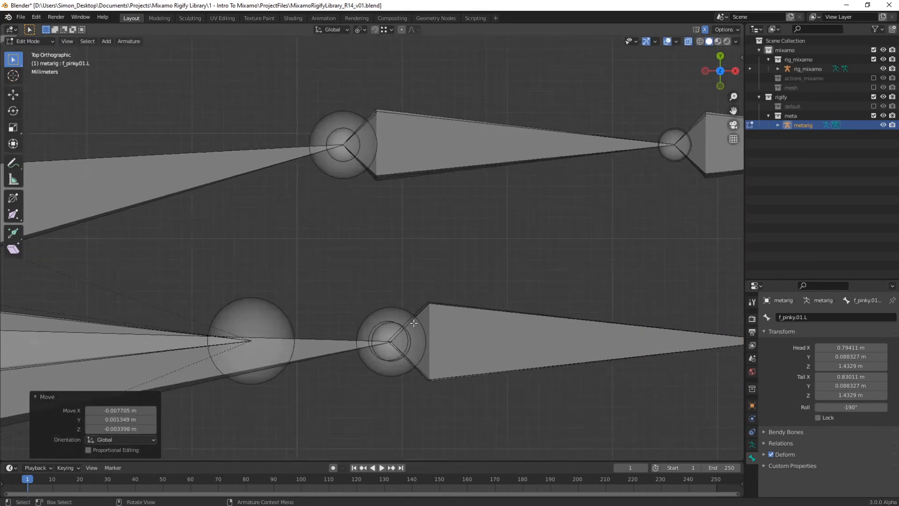
{"action": "left_click", "coordinate": [427, 384]}
{"action": "key", "text": "g"}
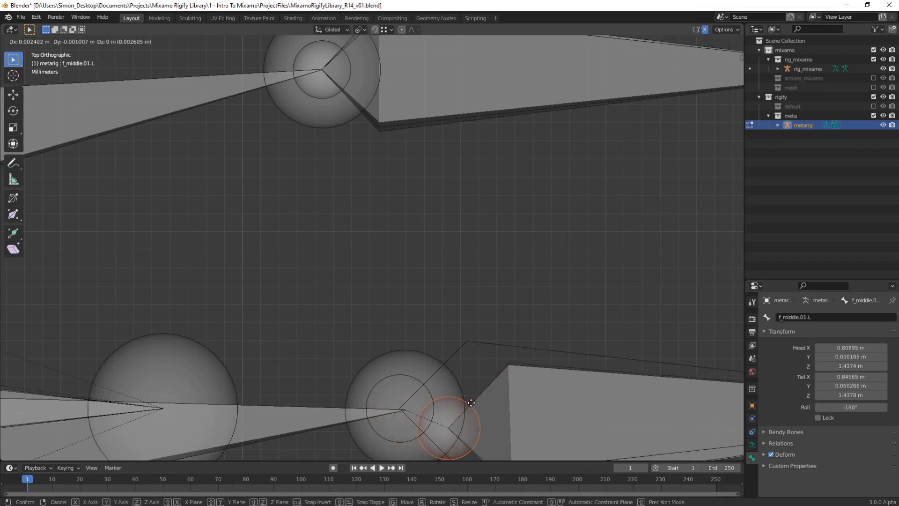
{"action": "left_click", "coordinate": [402, 407]}
{"action": "scroll", "coordinate": [372, 303], "scroll_direction": "down", "scroll_amount": 5}
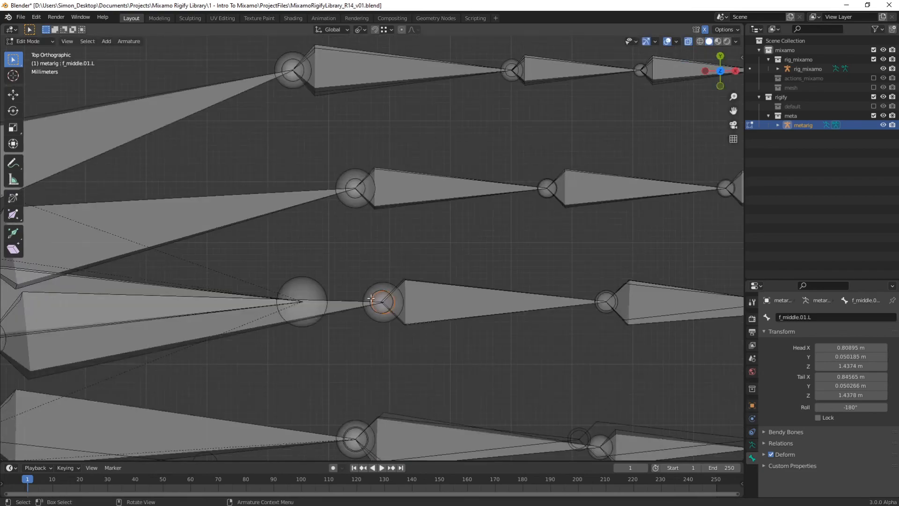
{"action": "key", "text": "s"}
{"action": "key", "text": "Return"}
Snap the joint between f_middle.02.L and f_middle.03.L and the middle fingertip onto the remaining Mixamo middle finger joints.
{"action": "scroll", "coordinate": [385, 303], "scroll_direction": "down", "scroll_amount": 5}
{"action": "scroll", "coordinate": [449, 315], "scroll_direction": "up", "scroll_amount": 3}
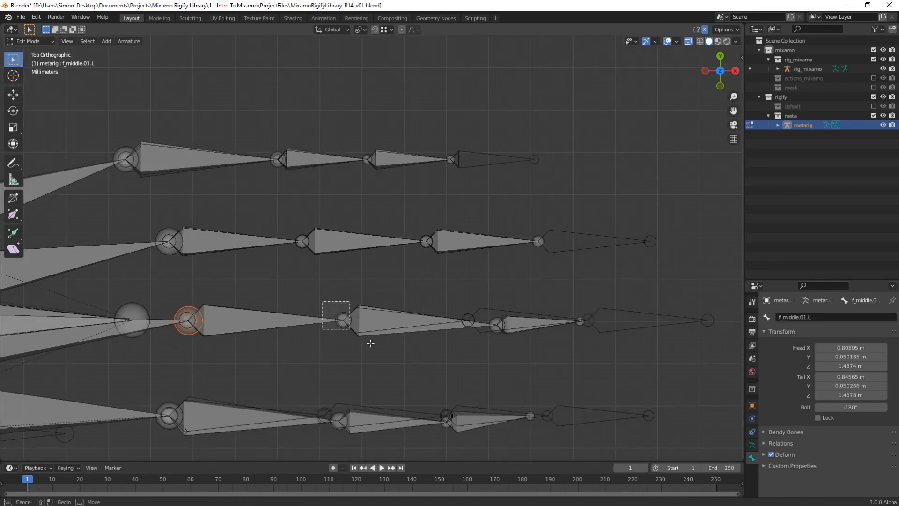
{"action": "key", "text": "g"}
{"action": "left_click", "coordinate": [471, 324], "text": "ctrl"}
{"action": "left_click_drag", "start_coordinate": [565, 305], "coordinate": [585, 335]}
{"action": "key", "text": "g"}
{"action": "left_click", "coordinate": [587, 324], "text": "ctrl"}
{"action": "left_click", "coordinate": [470, 323]}
{"action": "key", "text": "g"}
{"action": "left_click", "coordinate": [471, 323], "text": "ctrl"}
Snap the two inner joints and the tip of the left index finger chain onto the matching Mixamo index finger joints.
{"action": "middle_click_drag", "start_coordinate": [209, 404], "coordinate": [369, 321], "text": "shift"}
{"action": "left_click", "coordinate": [499, 333]}
{"action": "key", "text": "g"}
{"action": "left_click", "coordinate": [485, 332], "text": "ctrl"}
{"action": "middle_click_drag", "start_coordinate": [644, 358], "coordinate": [539, 344], "text": "shift"}
{"action": "key", "text": "g"}
{"action": "left_click", "coordinate": [504, 320], "text": "ctrl"}
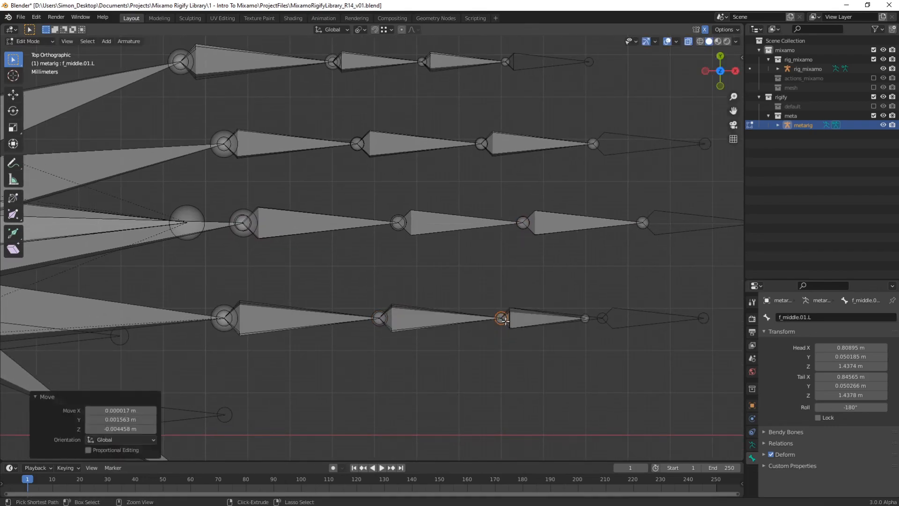
{"action": "left_click_drag", "start_coordinate": [605, 331], "coordinate": [606, 331]}
{"action": "key", "text": "g"}
{"action": "left_click", "coordinate": [605, 319], "text": "ctrl"}
{"action": "scroll", "coordinate": [610, 316], "scroll_direction": "down", "scroll_amount": 6}
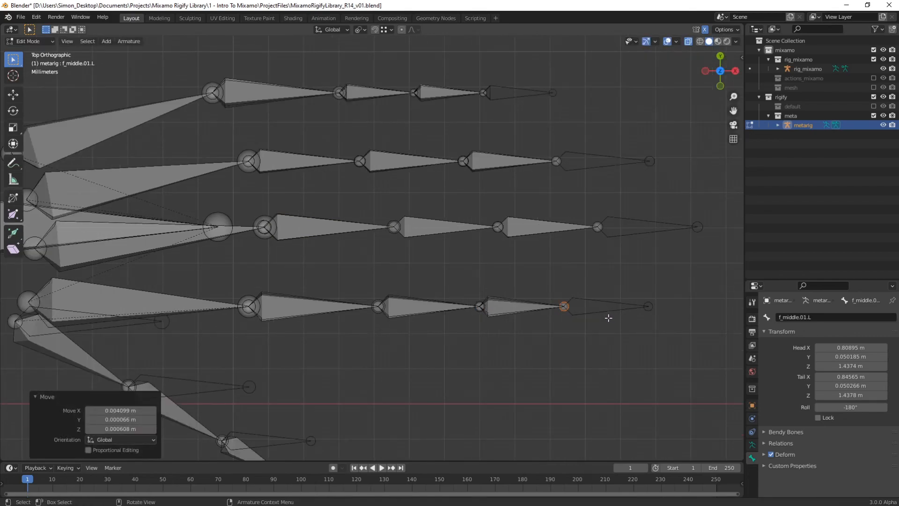
{"action": "middle_click_drag", "start_coordinate": [501, 290], "coordinate": [546, 316], "text": "shift"}
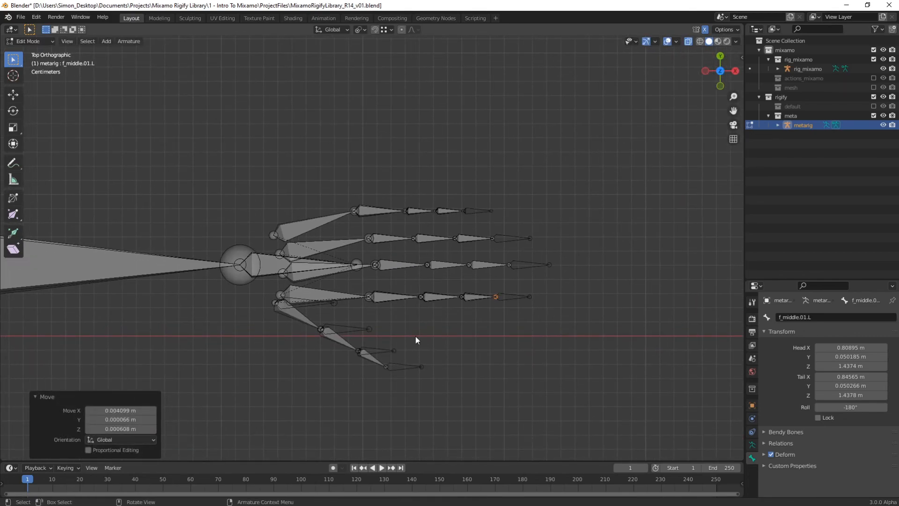